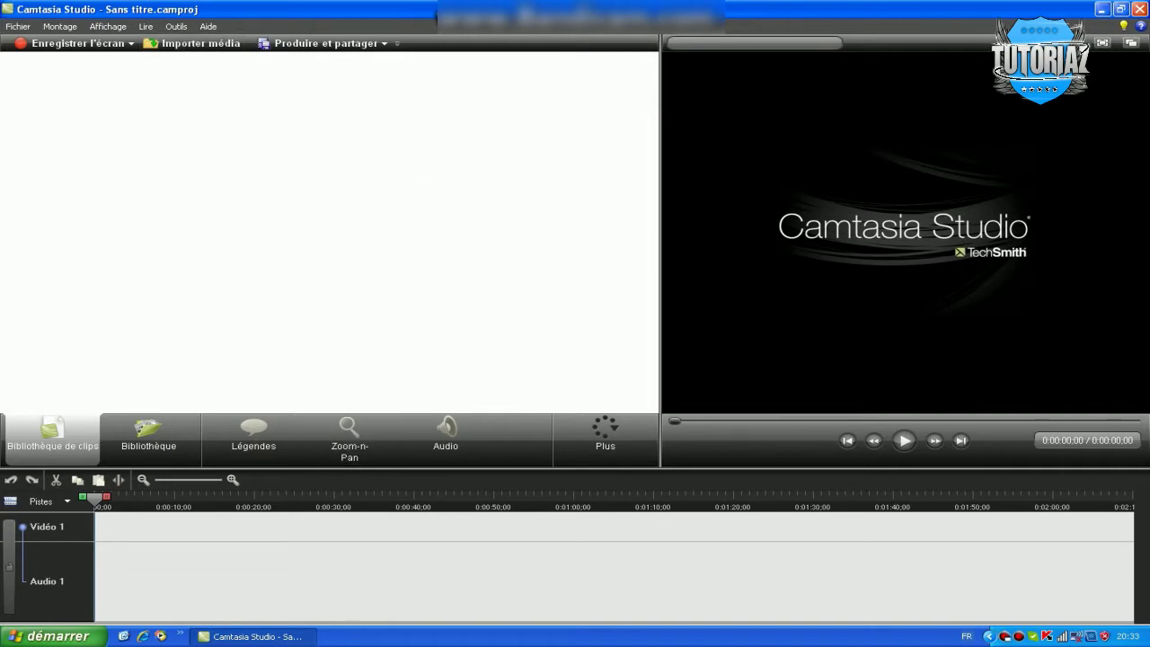
# - Import the speed video from the Madmax > Mes videos folder, browsing the files as thumbnails
pyautogui.click(192, 43)
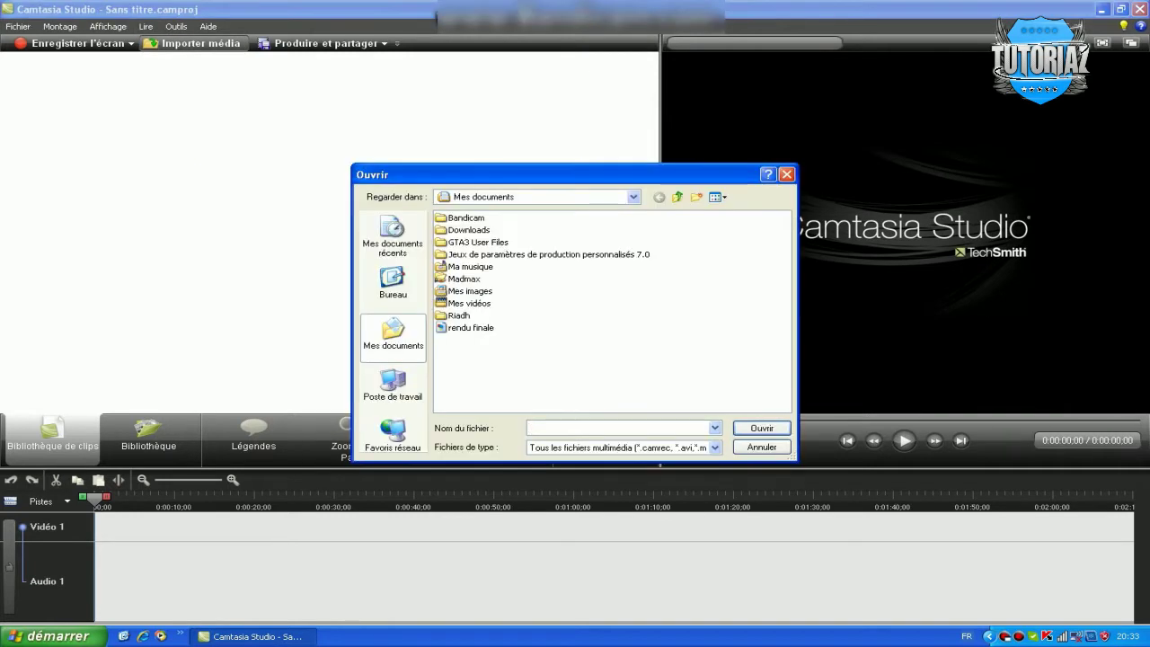
pyautogui.doubleClick(464, 279)
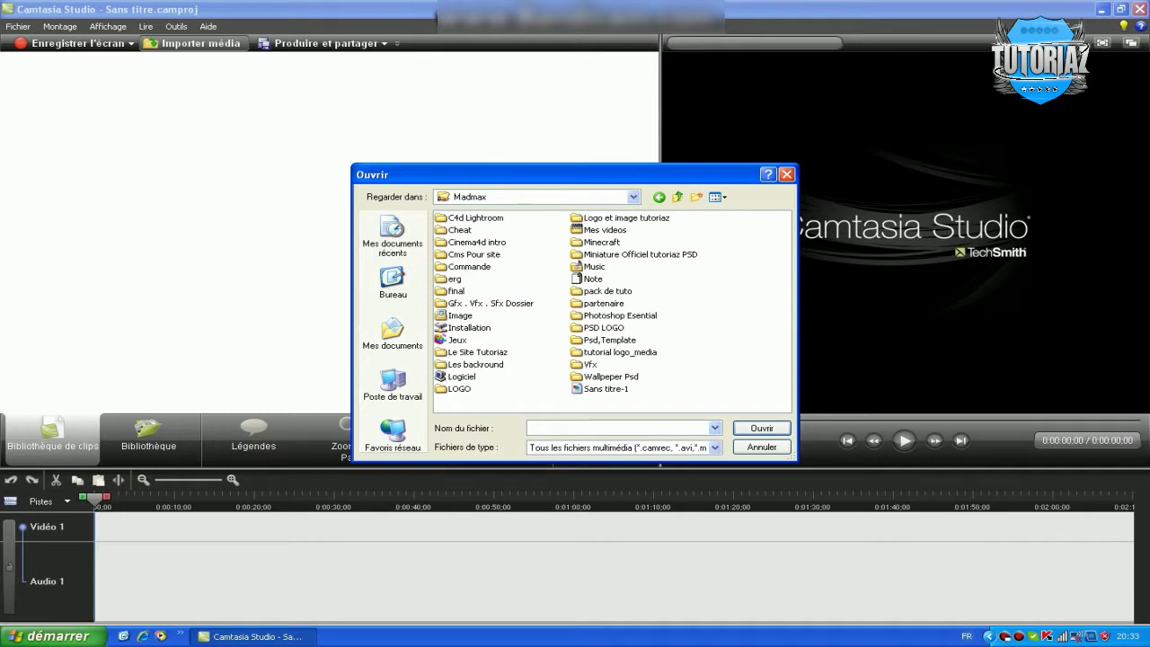
pyautogui.doubleClick(604, 230)
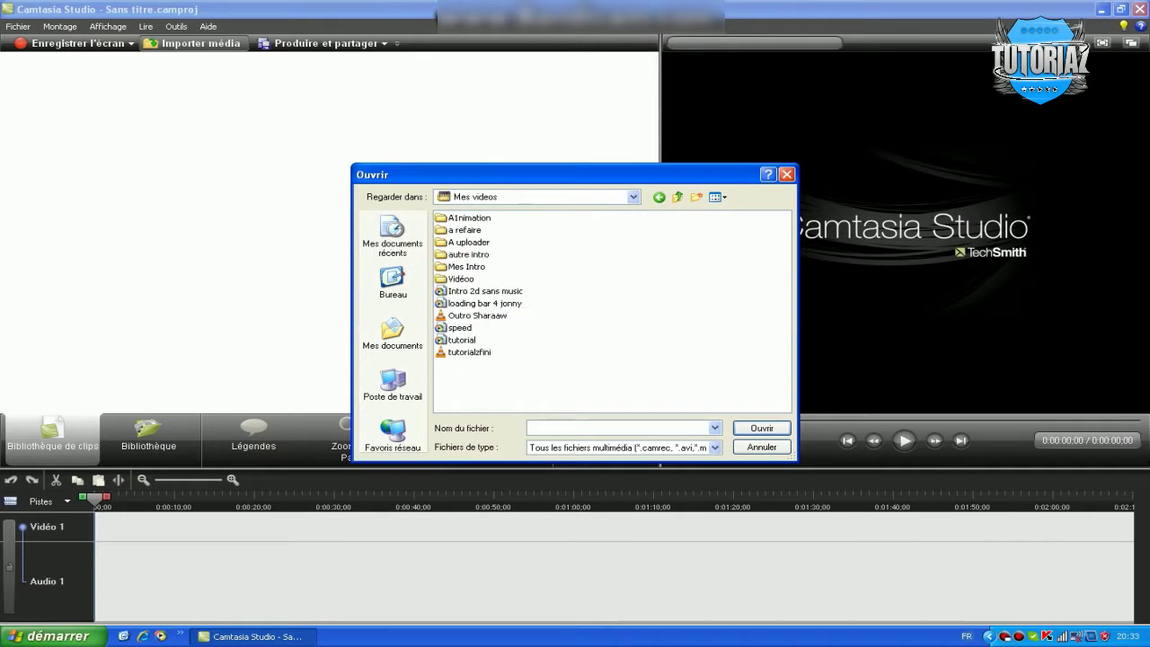
pyautogui.click(716, 197)
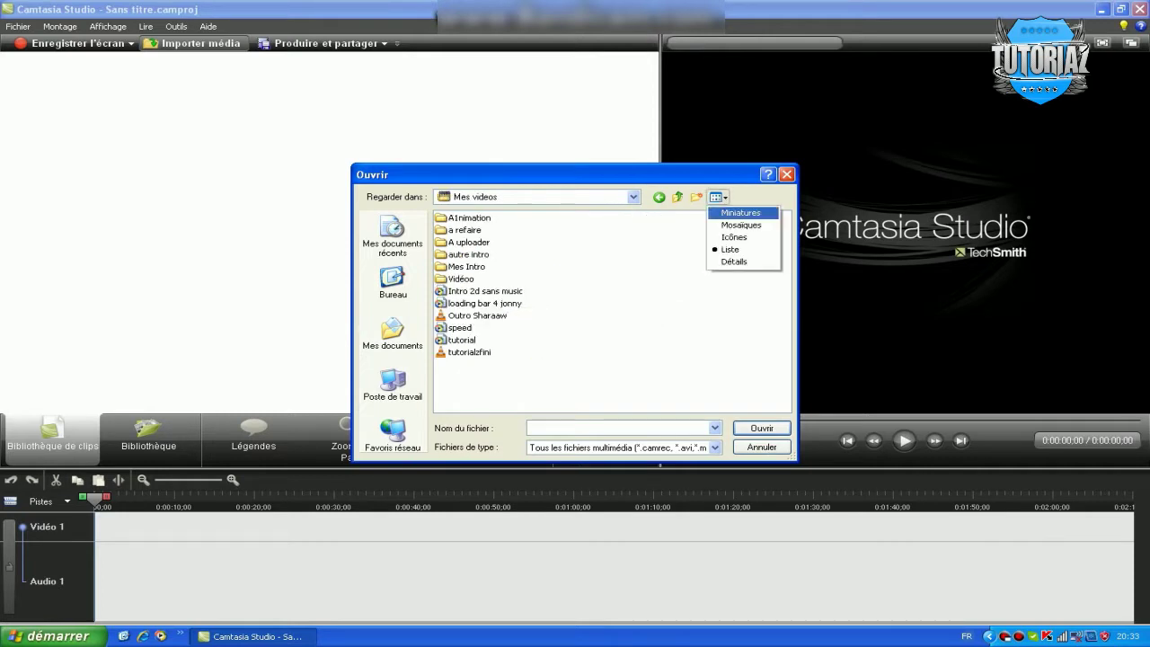
pyautogui.click(740, 213)
pyautogui.scroll(-5, 610, 309)
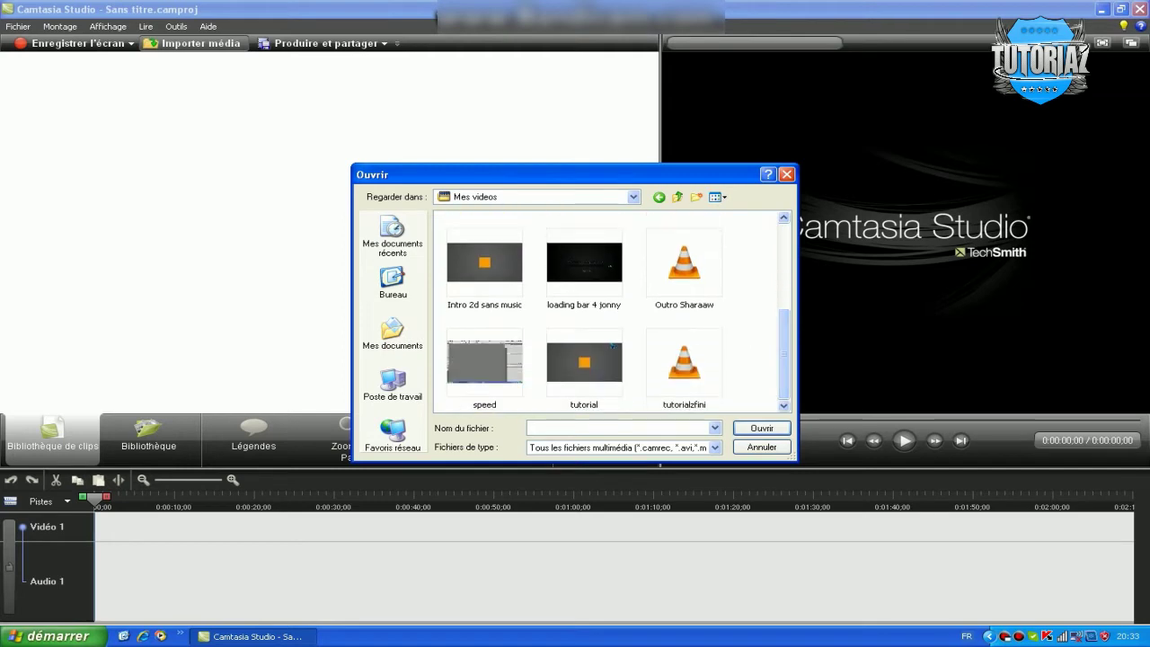
pyautogui.doubleClick(484, 361)
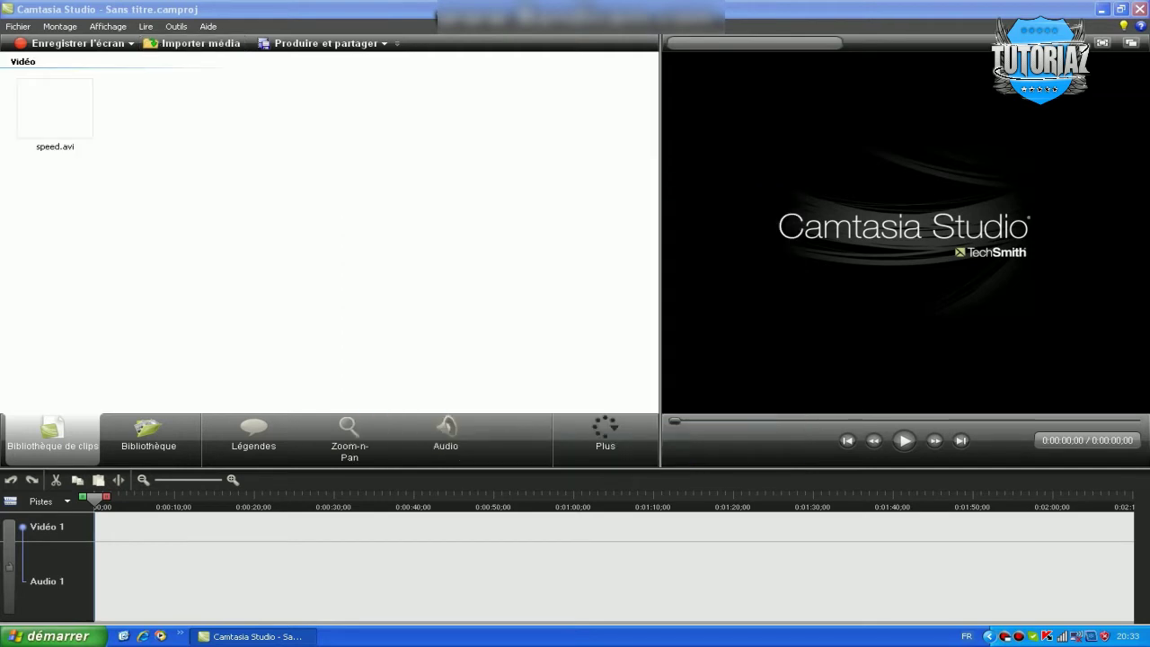
# - Add speed.avi to the timeline and set the project dimensions to 1280 x 720 (YouTube et HD)
pyautogui.rightClick(63, 121)
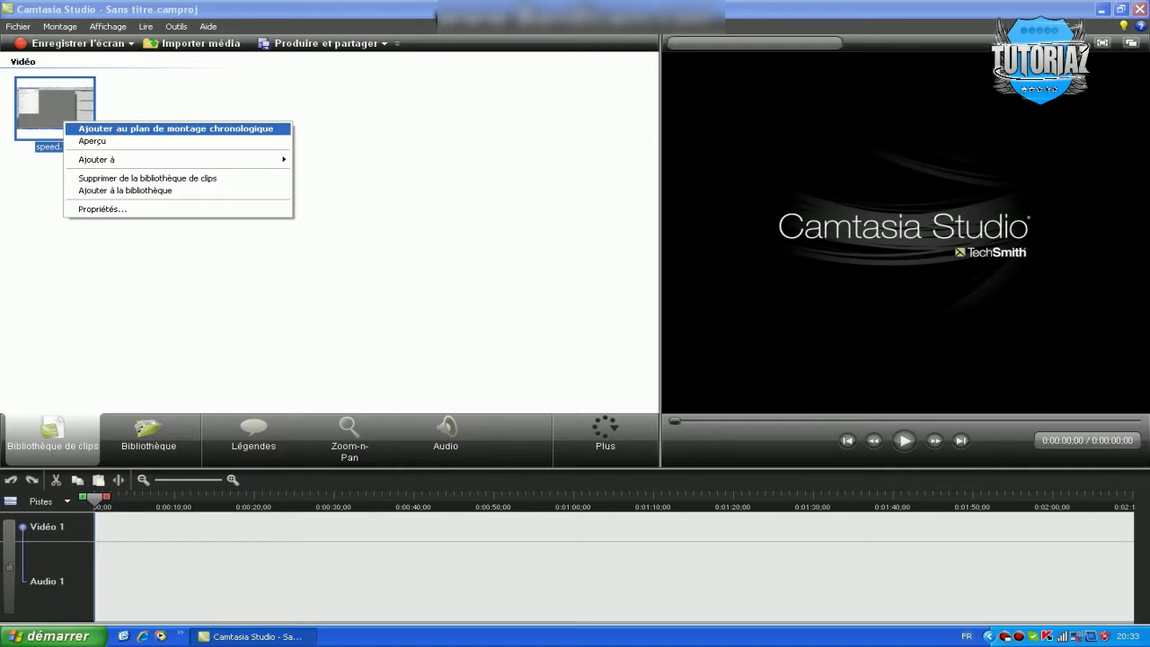
pyautogui.click(175, 129)
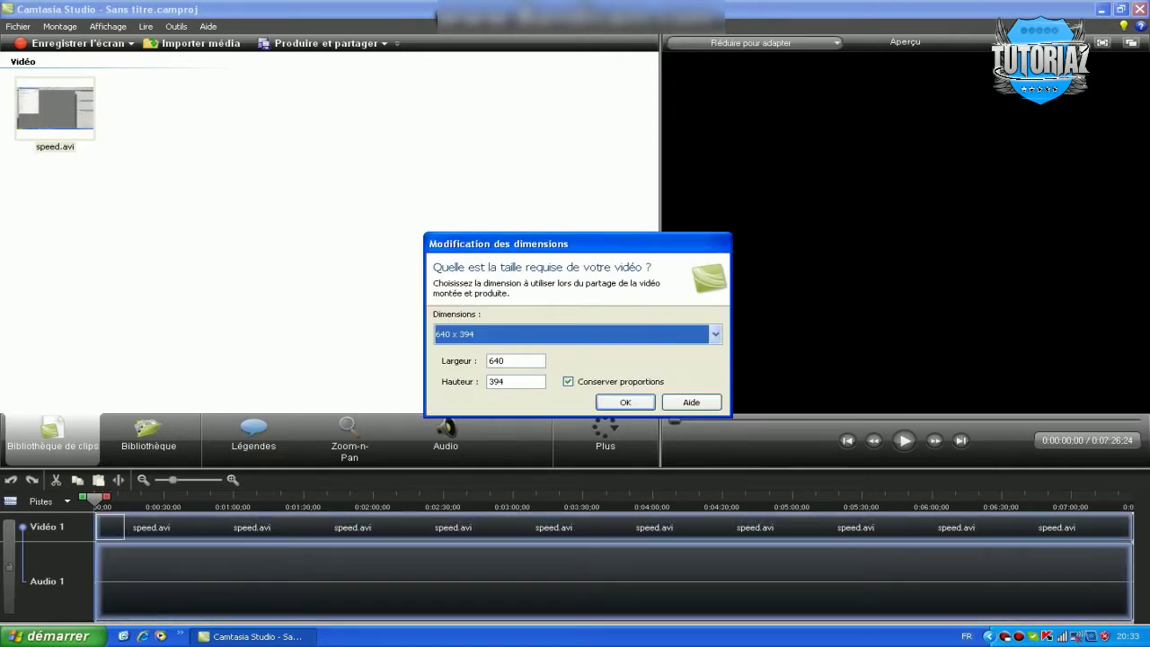
pyautogui.hotkey('alt', 'Down')
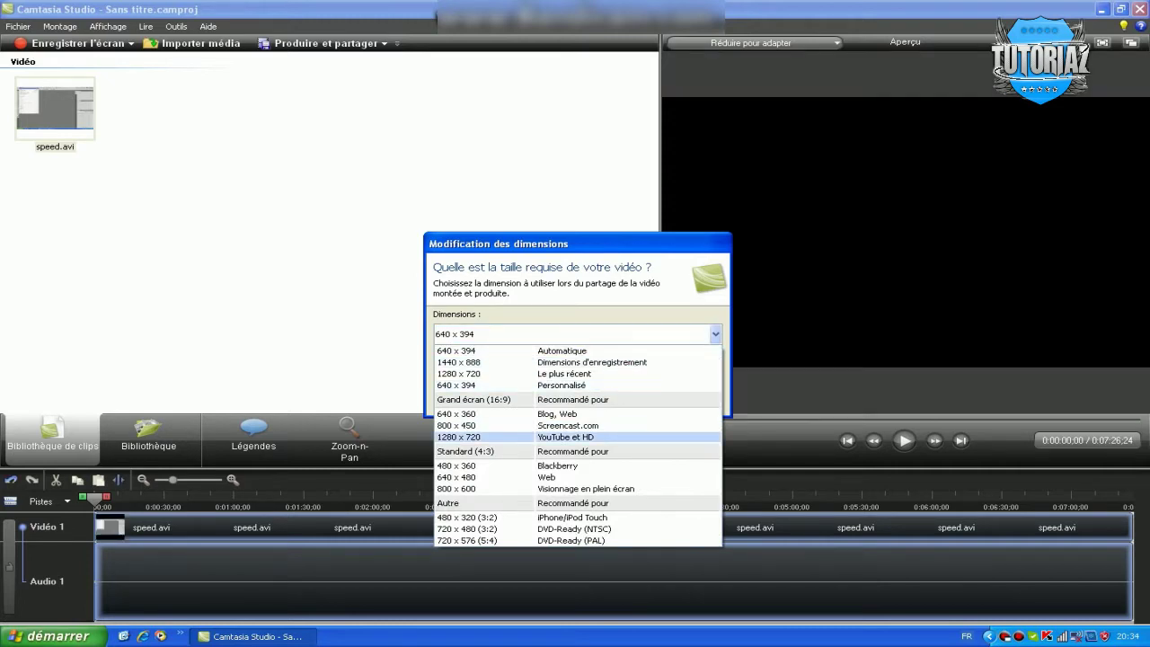
pyautogui.press('Return')
pyautogui.press('Return')
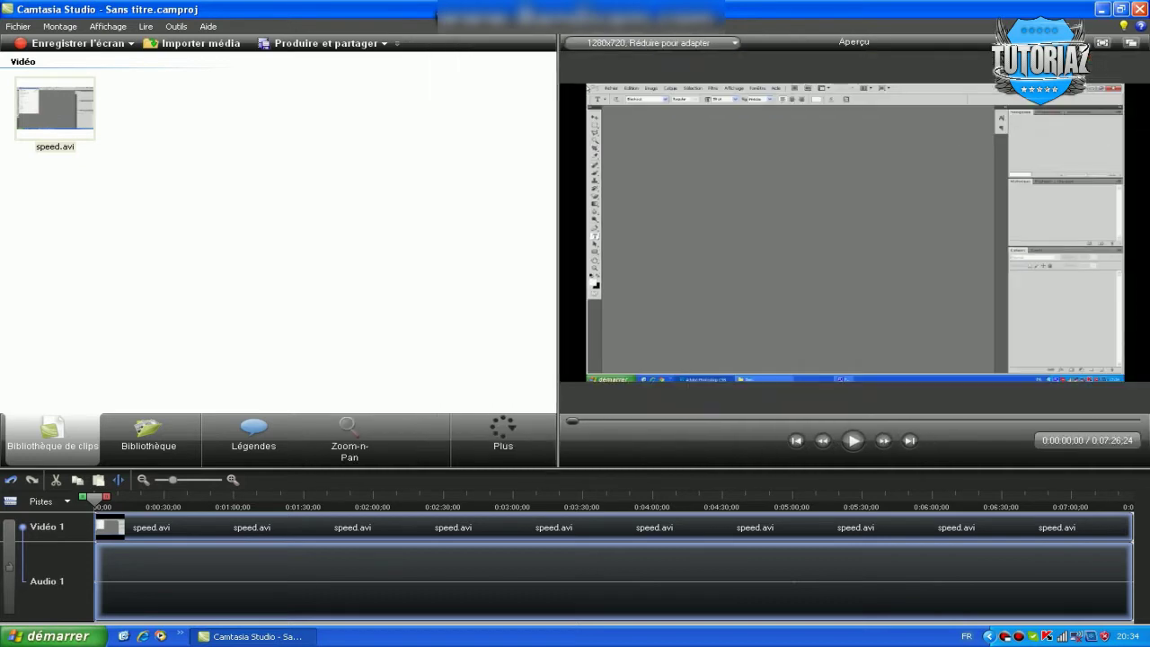
# - Create a Zoom-n-Pan keyframe at the start of speed.avi and snap the zoom frame to the video's edges
pyautogui.click(349, 440)
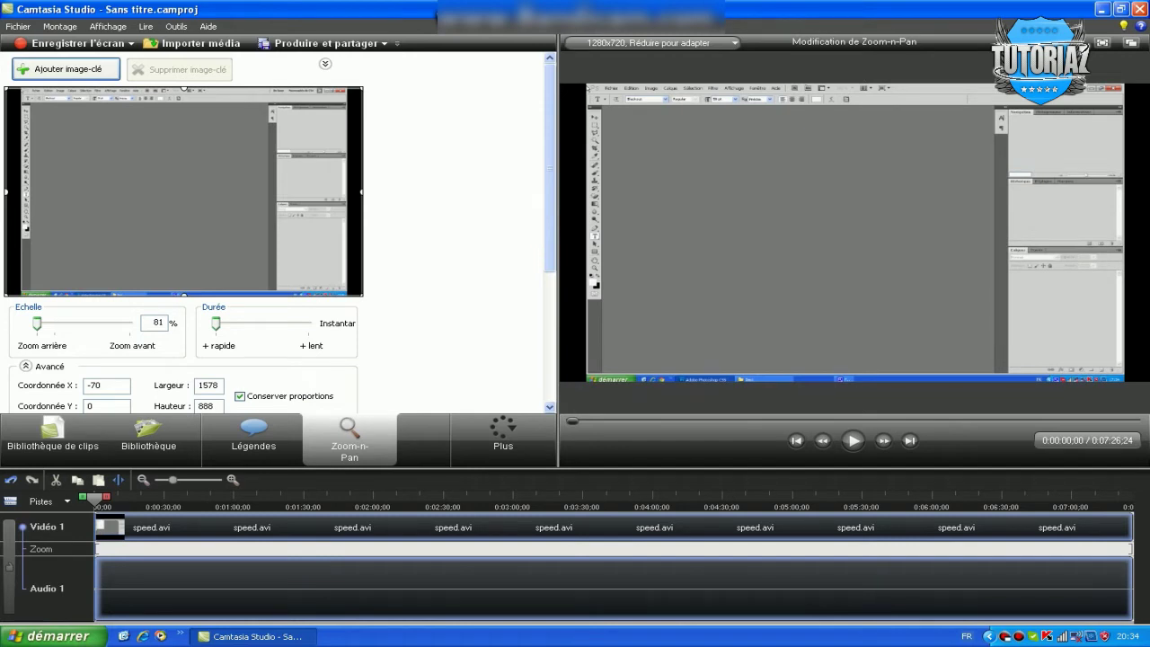
pyautogui.moveTo(37, 323); pyautogui.dragTo(48, 323)
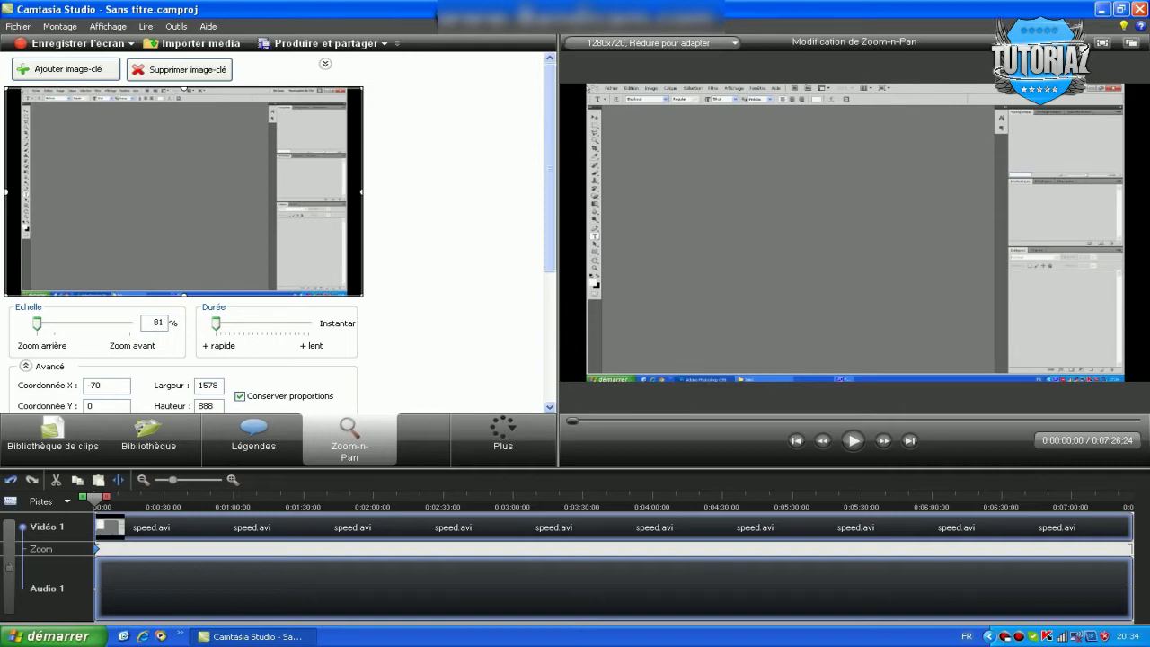
pyautogui.rightClick(222, 198)
pyautogui.click(296, 207)
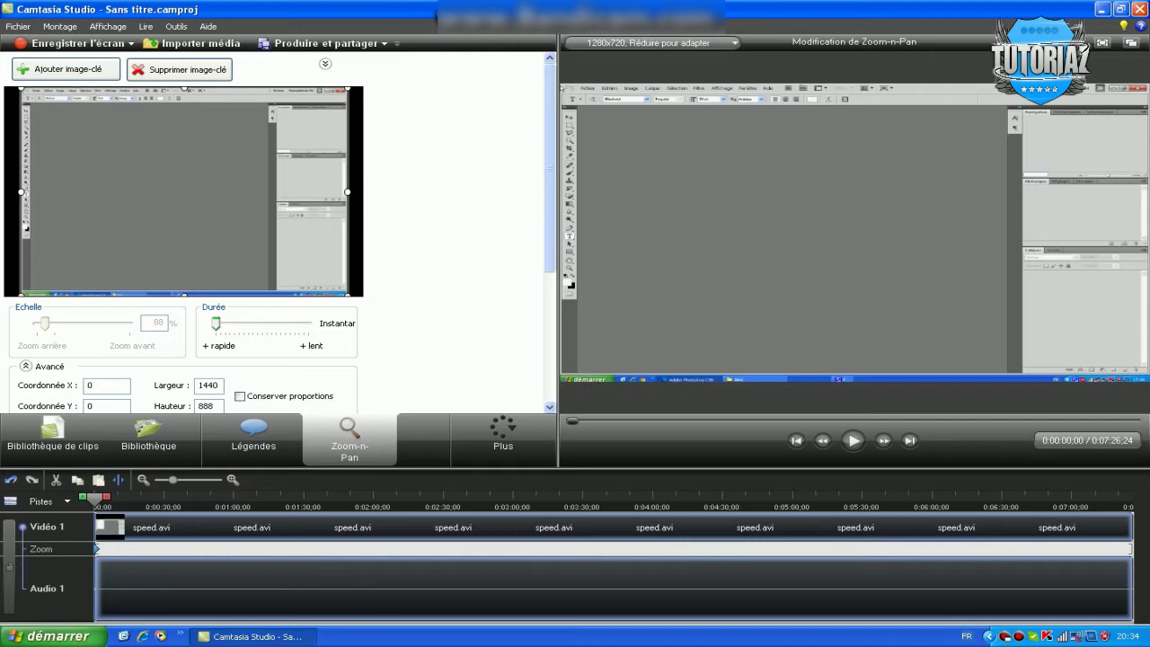
# - Try shrinking the zoom frame over the side panels in the video, and snap it back to the video's edges
pyautogui.moveTo(348, 295); pyautogui.dragTo(302, 254)
pyautogui.moveTo(161, 171); pyautogui.dragTo(202, 171)
pyautogui.moveTo(61, 254); pyautogui.dragTo(263, 230)
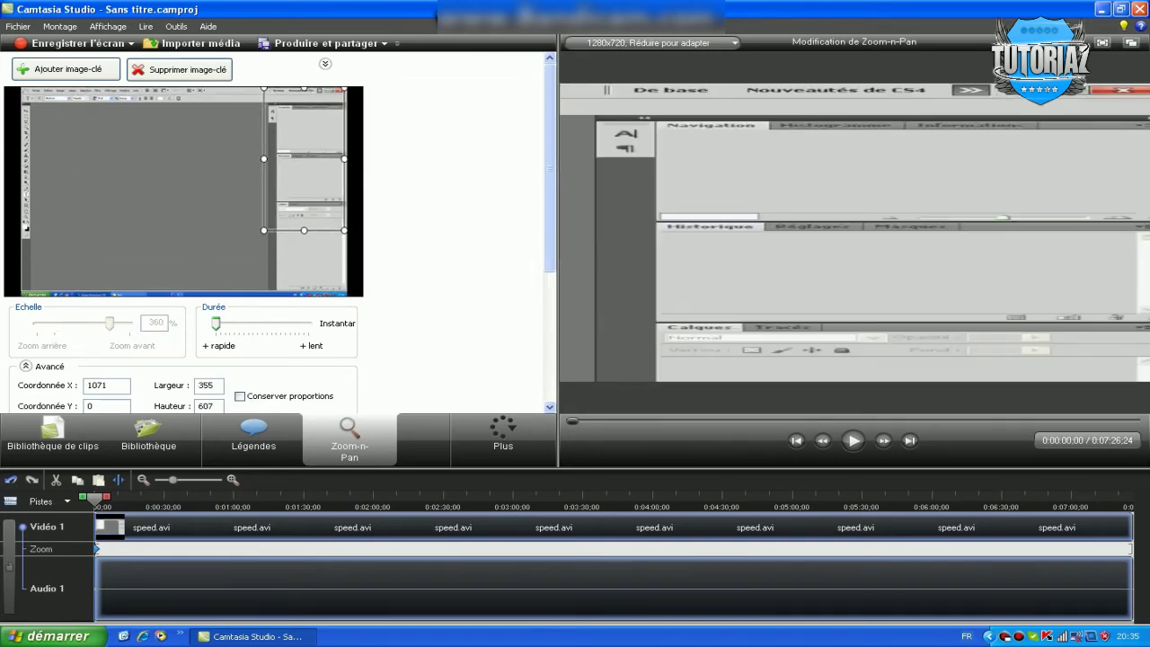
pyautogui.moveTo(303, 159); pyautogui.dragTo(304, 184)
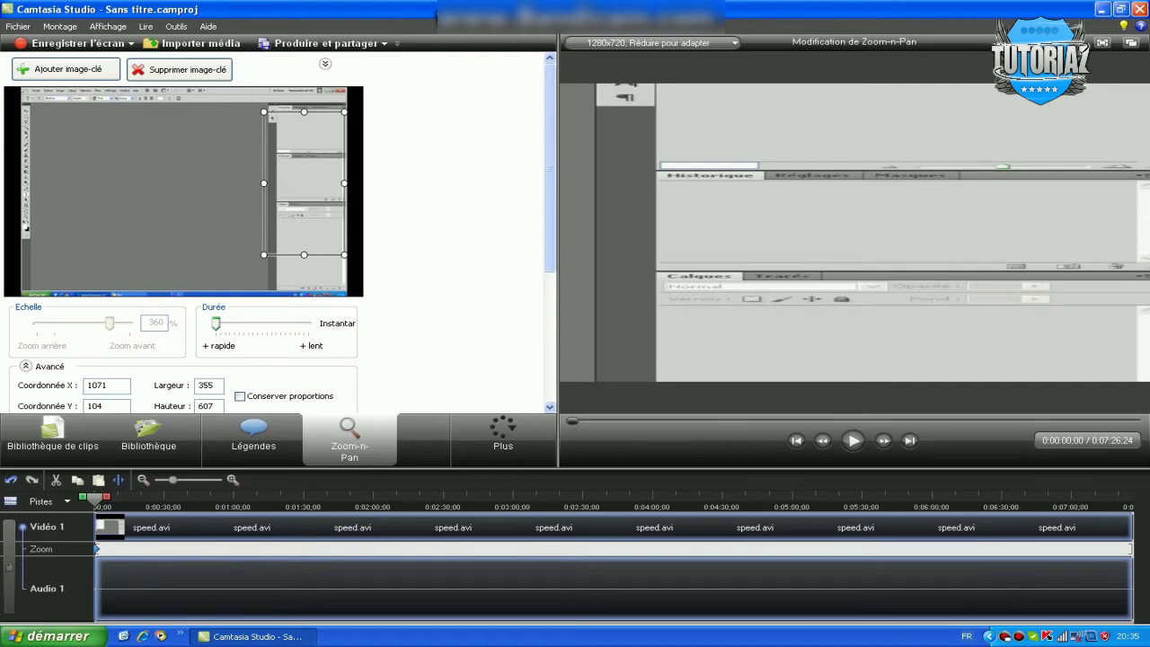
pyautogui.moveTo(263, 255); pyautogui.dragTo(286, 204)
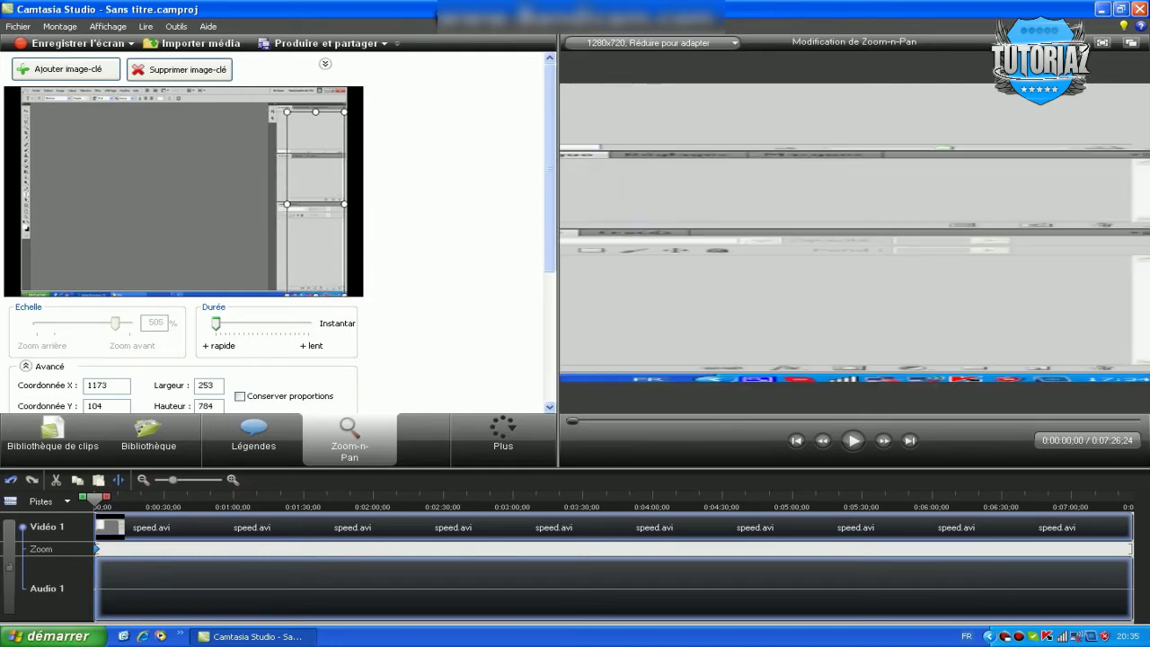
pyautogui.rightClick(296, 187)
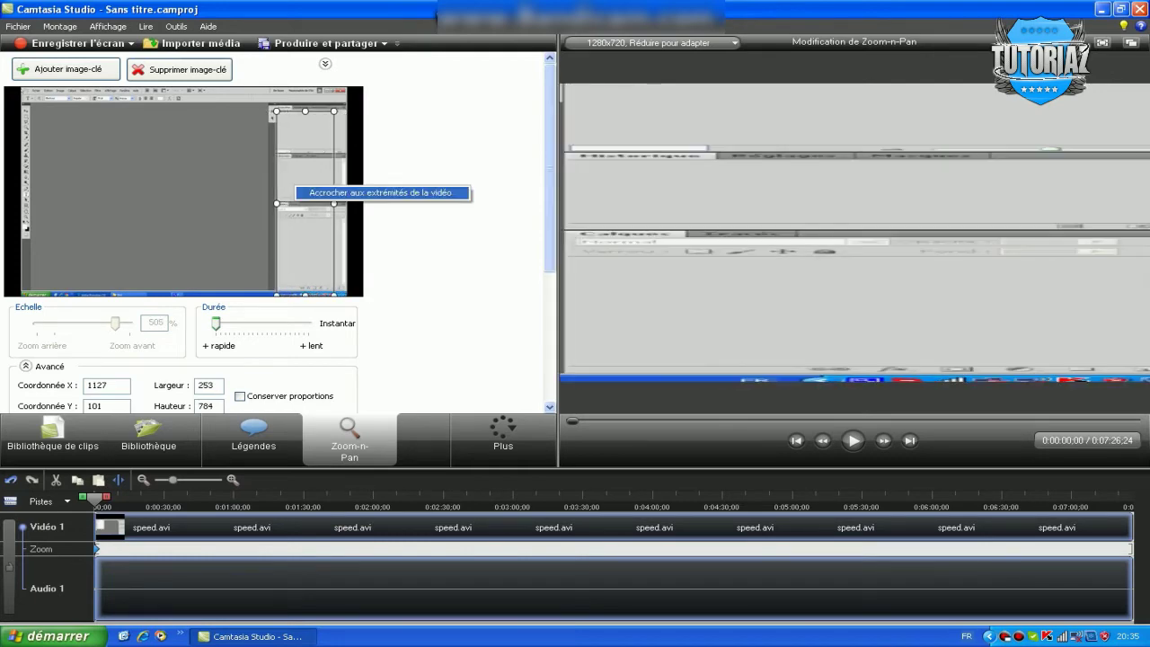
pyautogui.click(347, 192)
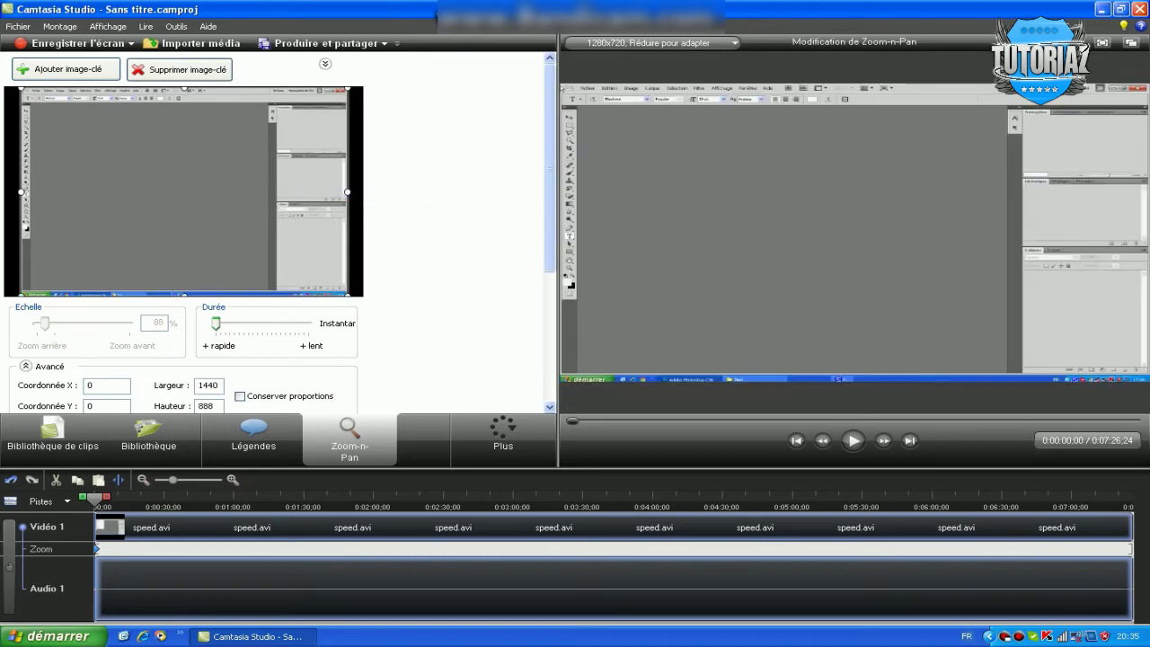
# - Try reducing the zoom frame to about 915 x 610 around the video's middle, and snap it back to the edges
pyautogui.moveTo(21, 87); pyautogui.dragTo(74, 133)
pyautogui.rightClick(221, 248)
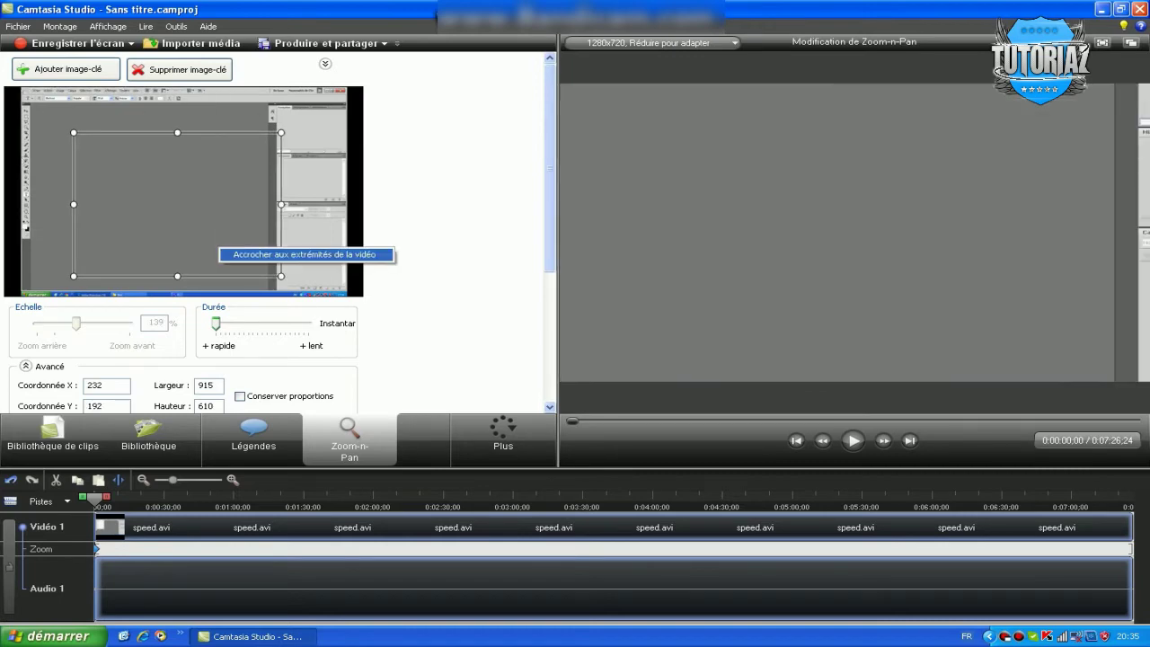
pyautogui.click(287, 254)
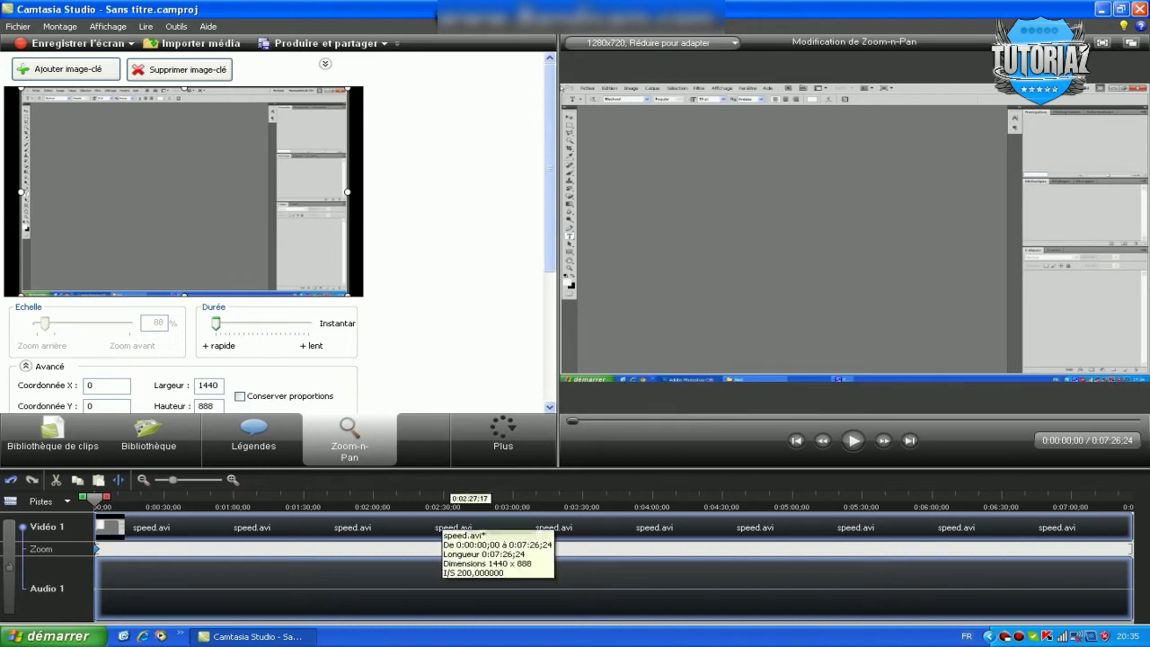
# - Set the clip speed of speed.avi on the timeline to 200% of the original and dismiss the speed notice
pyautogui.click(458, 548)
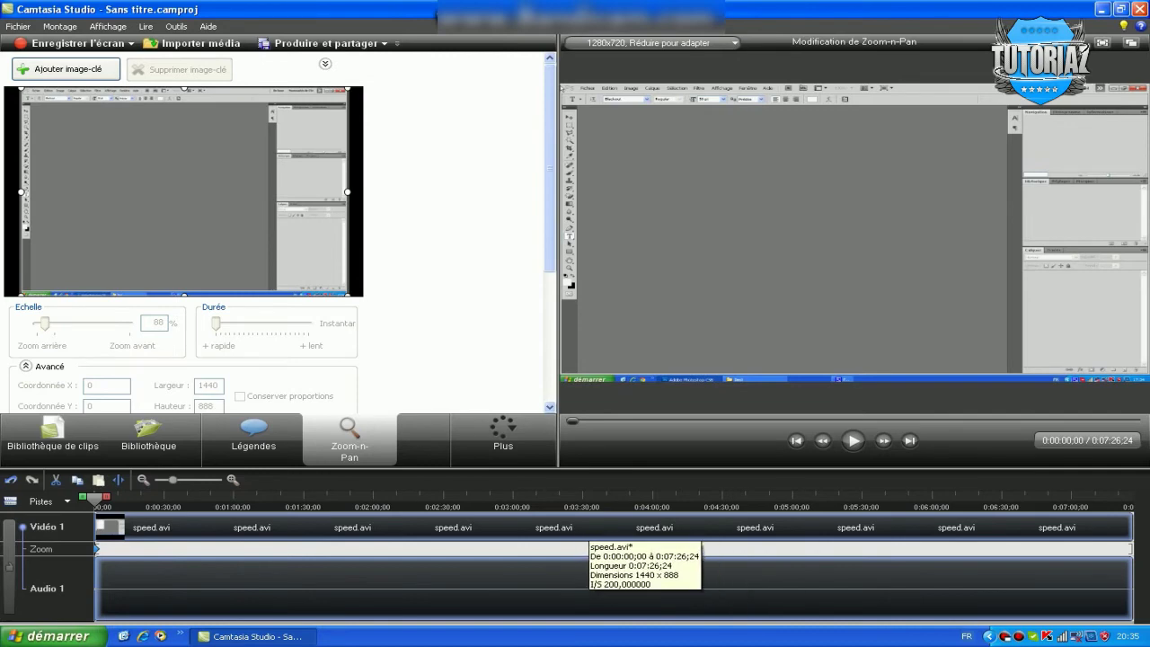
pyautogui.rightClick(588, 527)
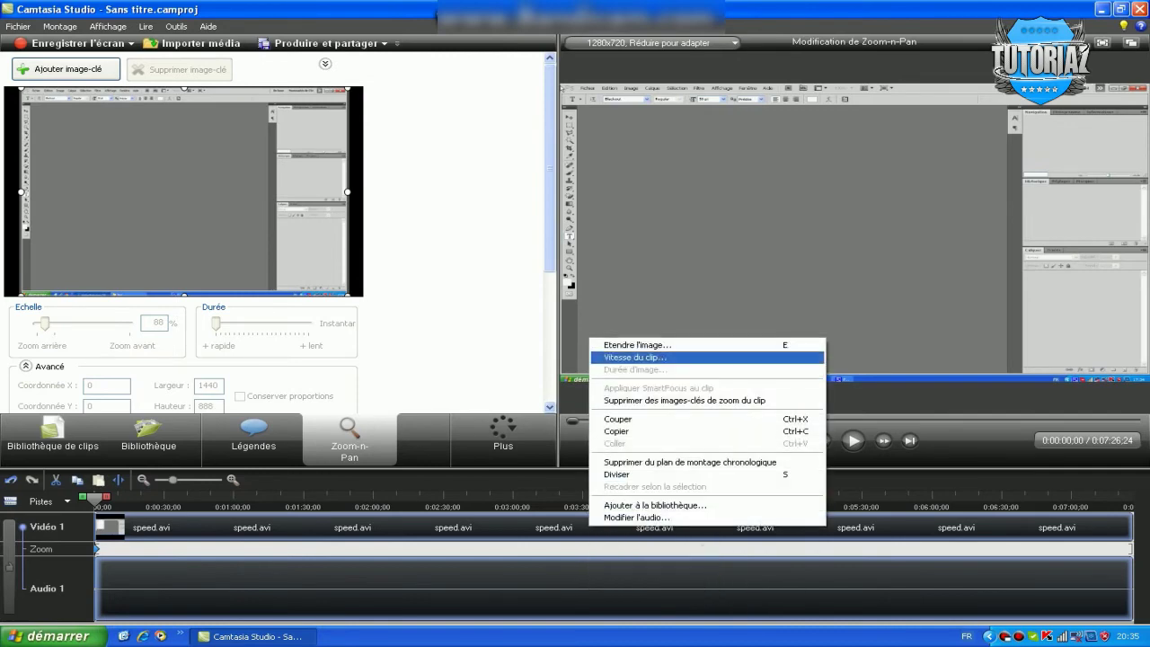
pyautogui.click(634, 356)
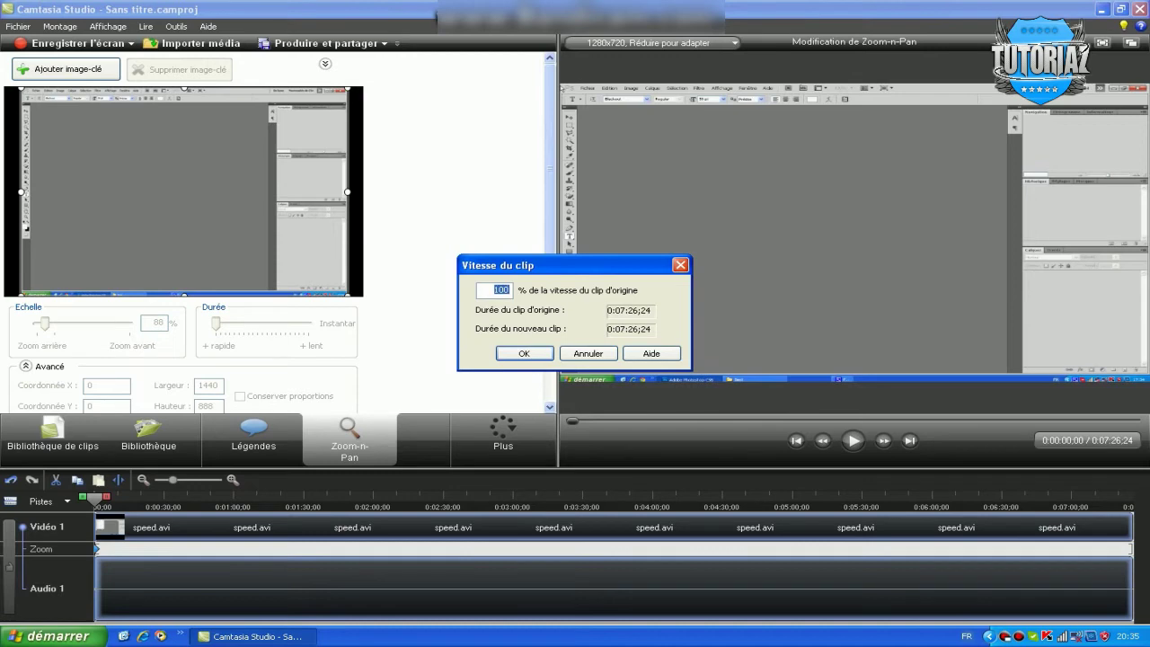
pyautogui.write('200')
pyautogui.moveTo(539, 265); pyautogui.dragTo(511, 254)
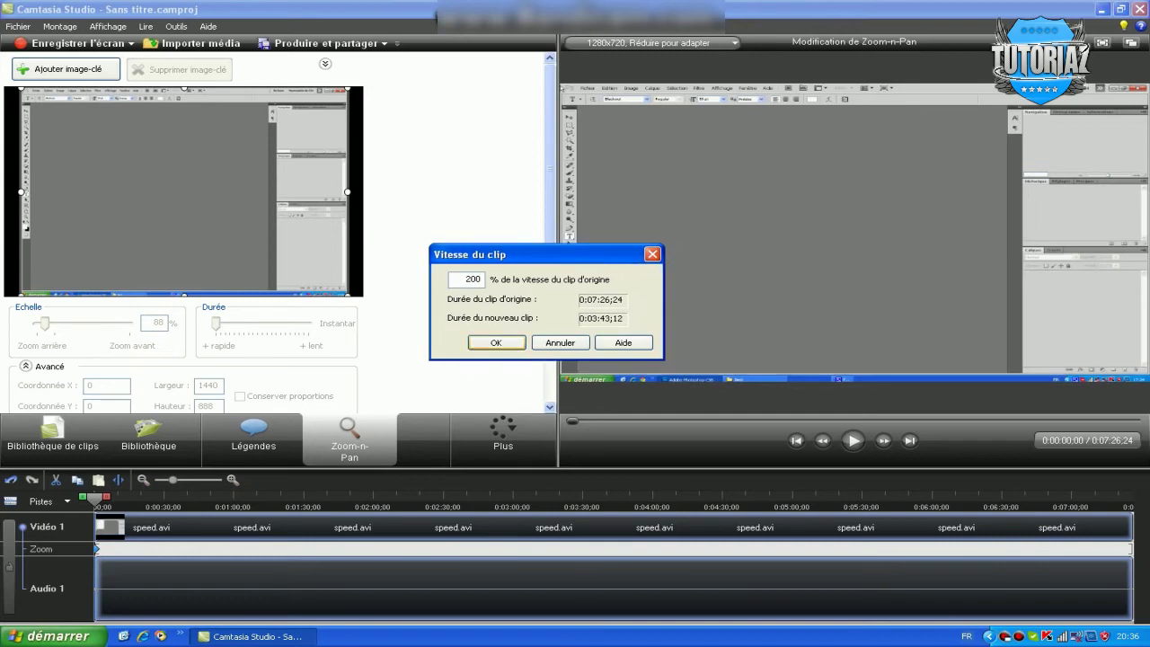
pyautogui.press('Return')
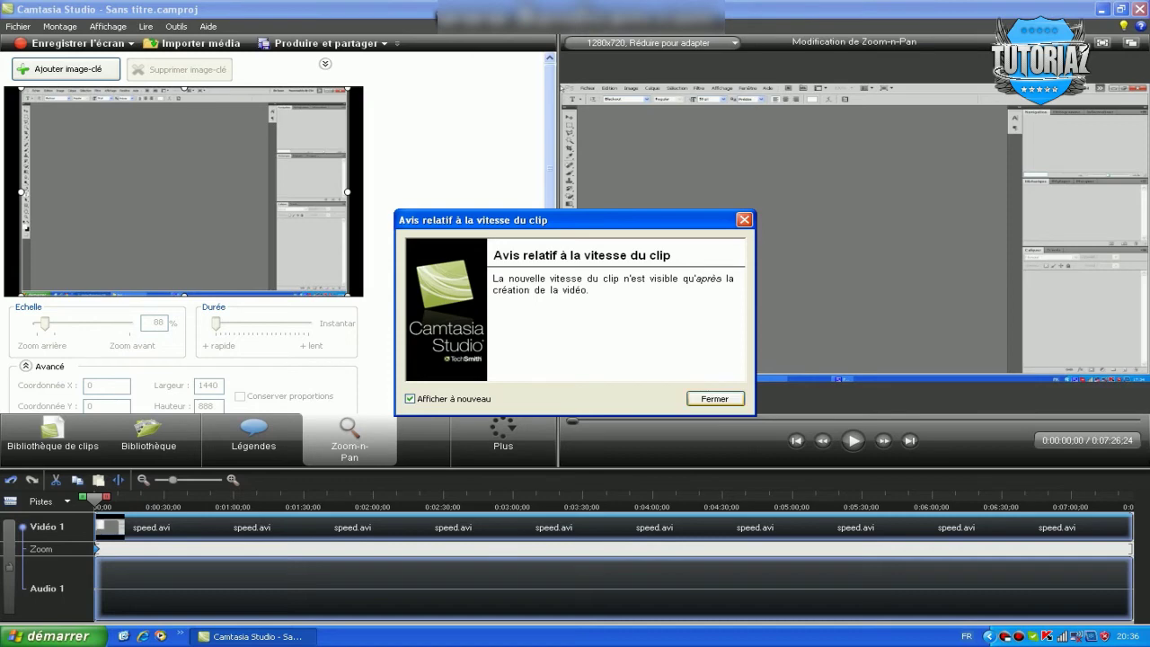
pyautogui.click(714, 398)
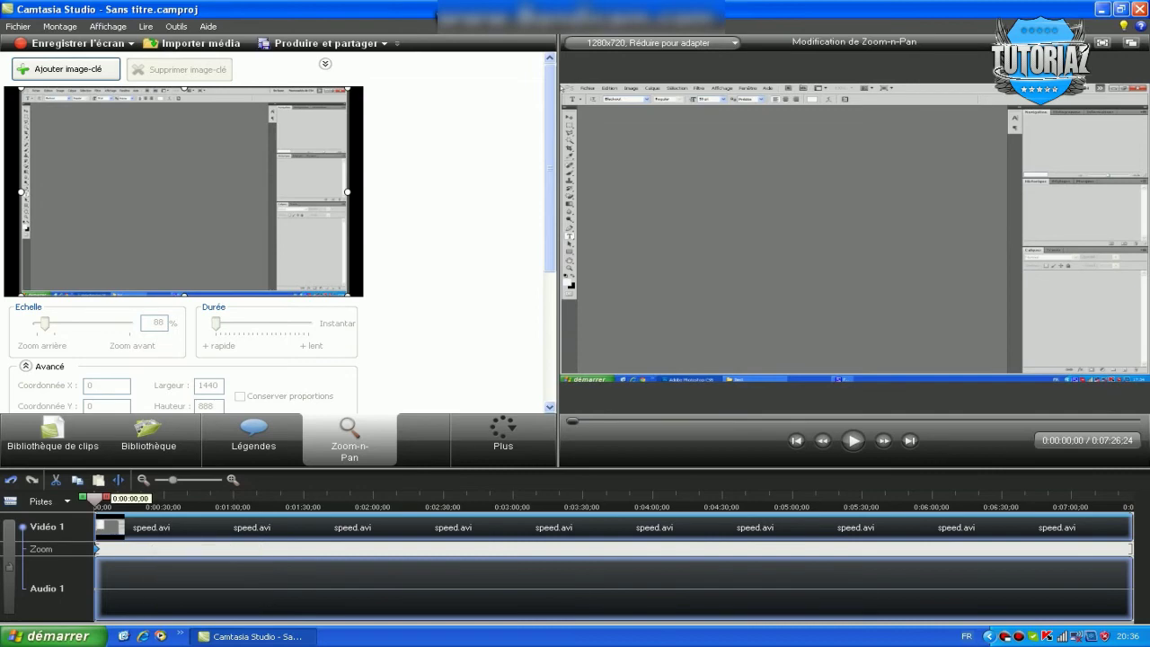
pyautogui.click(339, 500)
pyautogui.moveTo(340, 499); pyautogui.dragTo(96, 499)
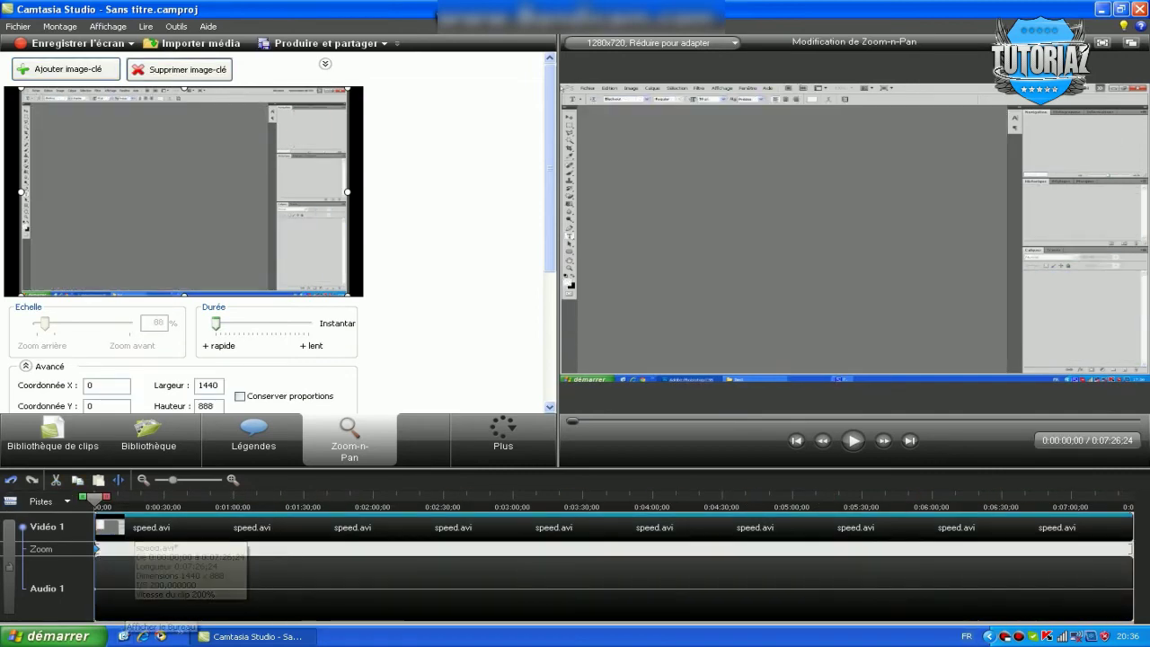
# - Import the track Noduz - Duality into the clip bin from the Madmax > Music > Music intro.Speed art folder
pyautogui.click(52, 436)
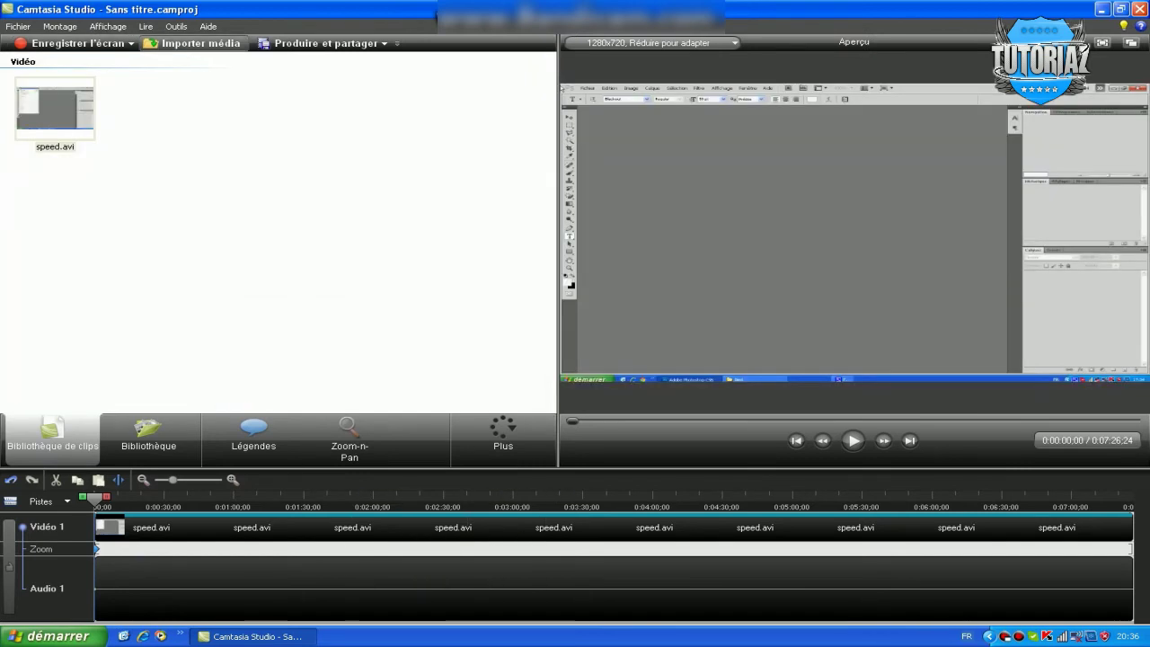
pyautogui.click(193, 43)
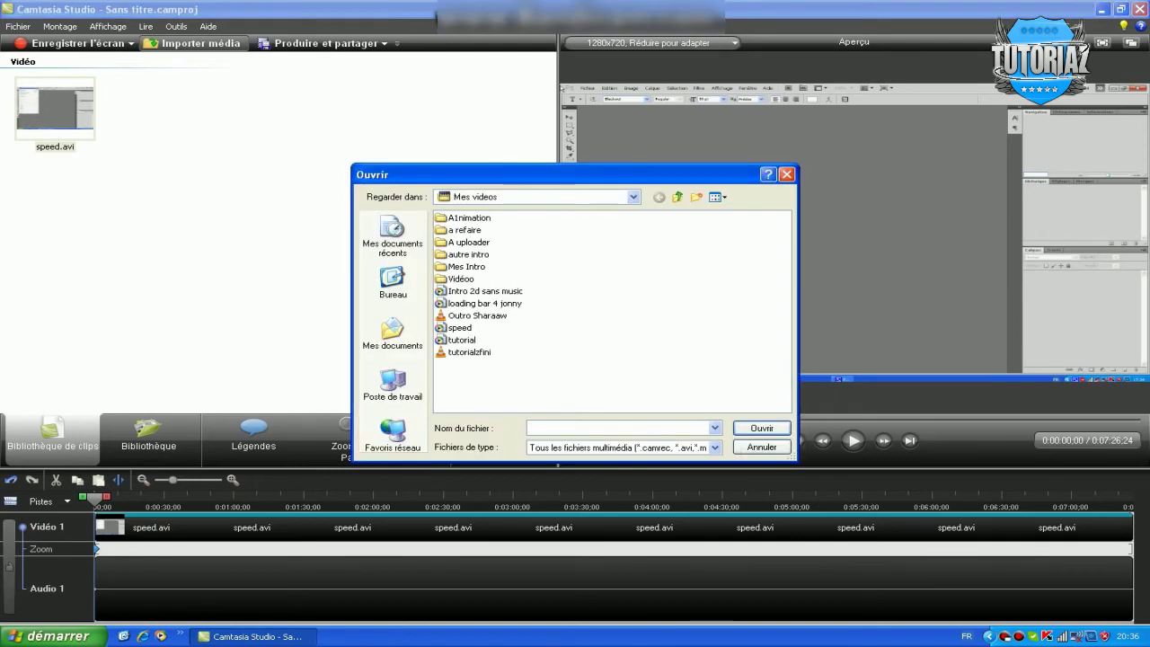
pyautogui.click(393, 335)
pyautogui.doubleClick(464, 278)
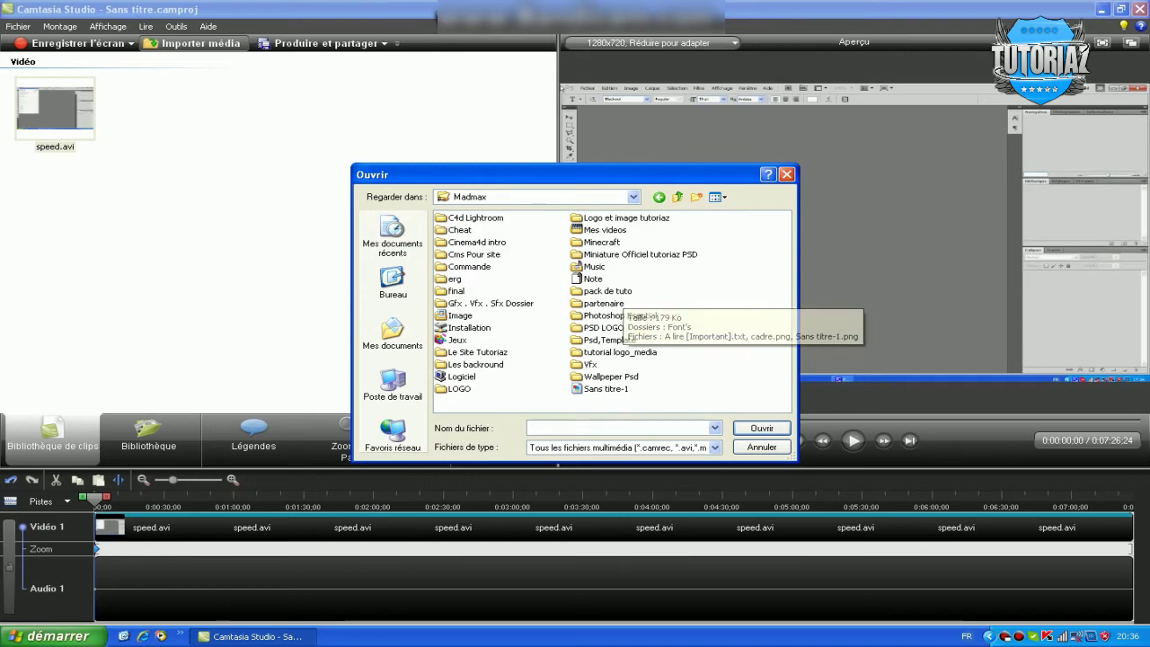
pyautogui.click(579, 262)
pyautogui.doubleClick(576, 265)
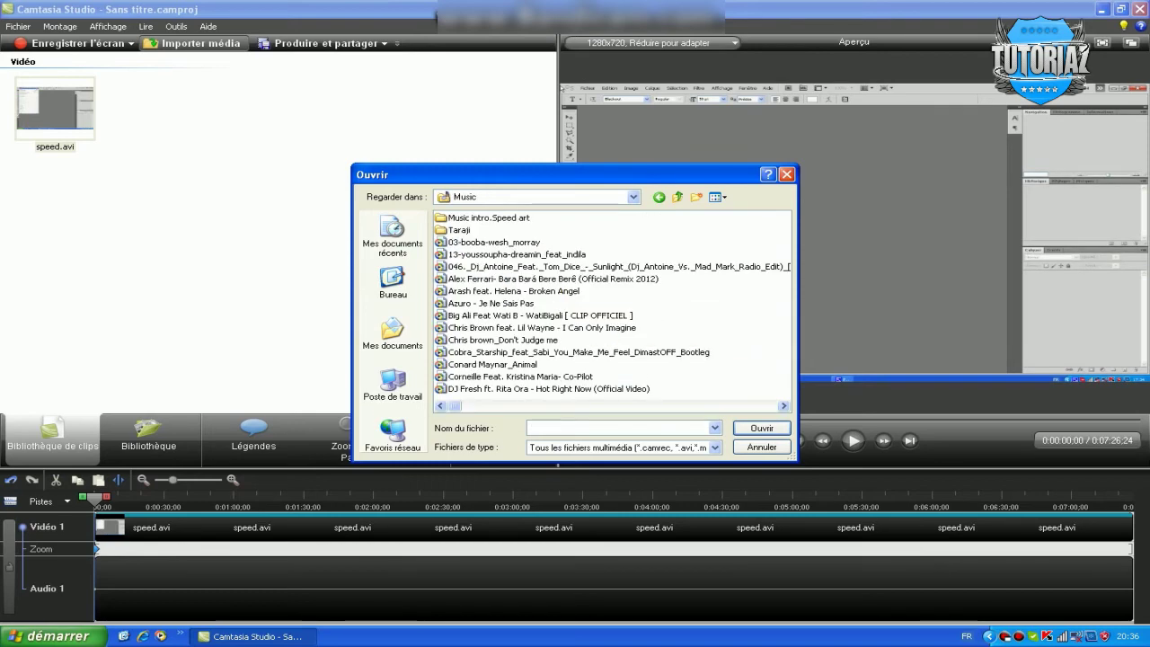
pyautogui.doubleClick(471, 217)
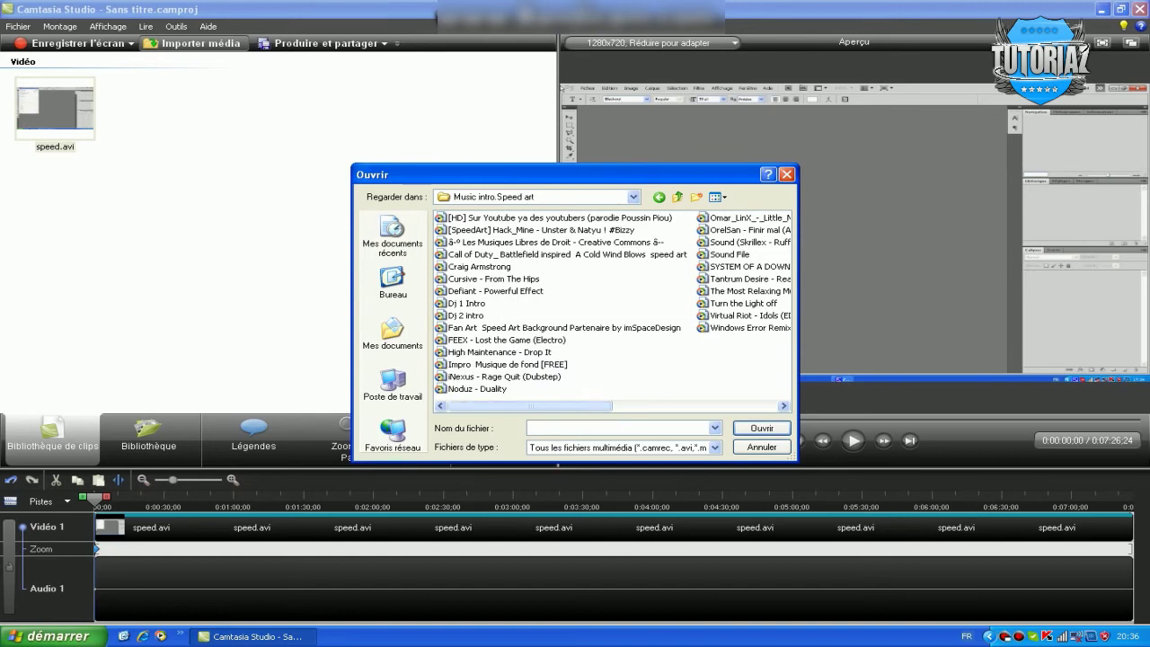
pyautogui.doubleClick(477, 388)
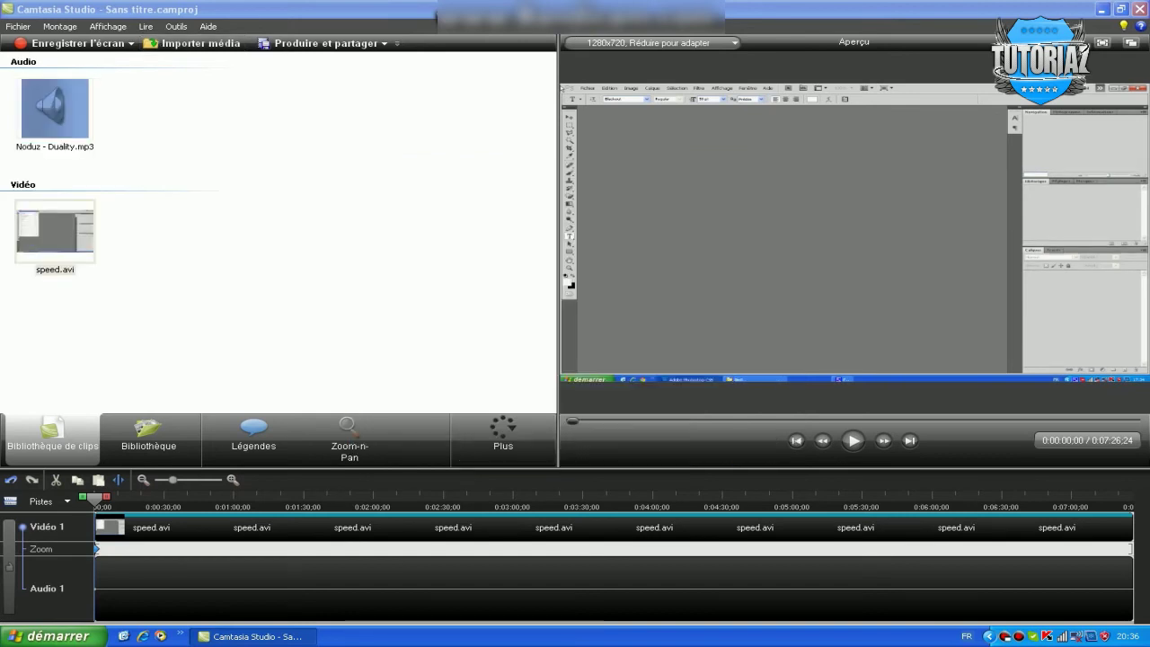
# - Place Noduz - Duality.mp3 on the Audio 2 track, starting at the beginning of the timeline
pyautogui.moveTo(54, 112); pyautogui.dragTo(104, 603)
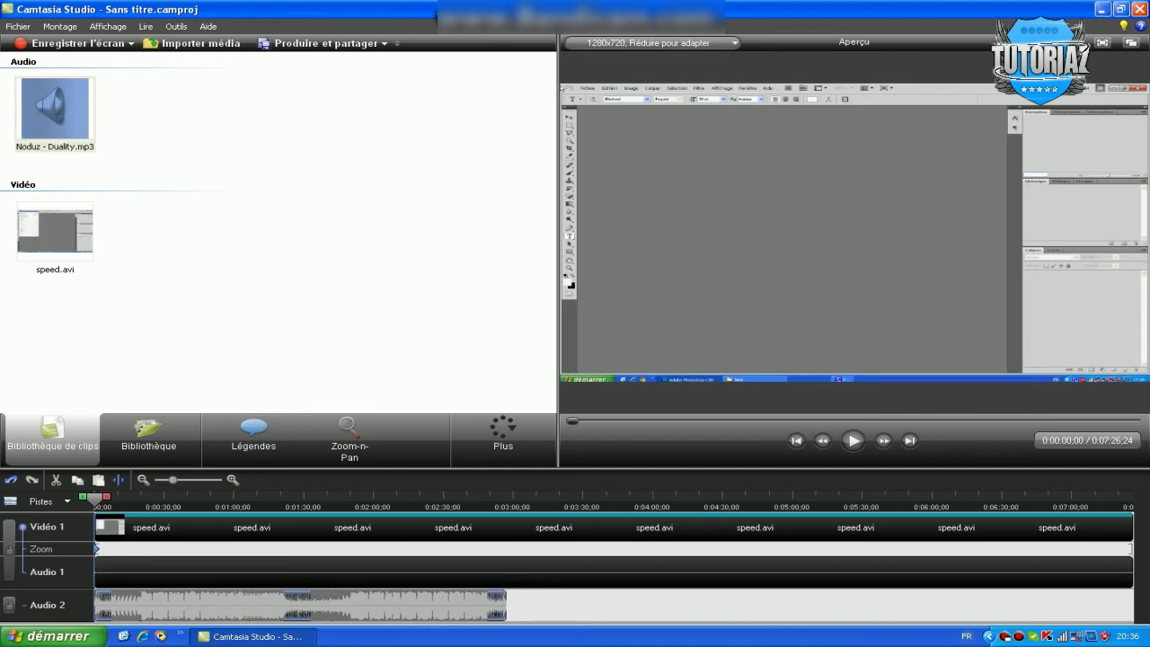
pyautogui.rightClick(52, 125)
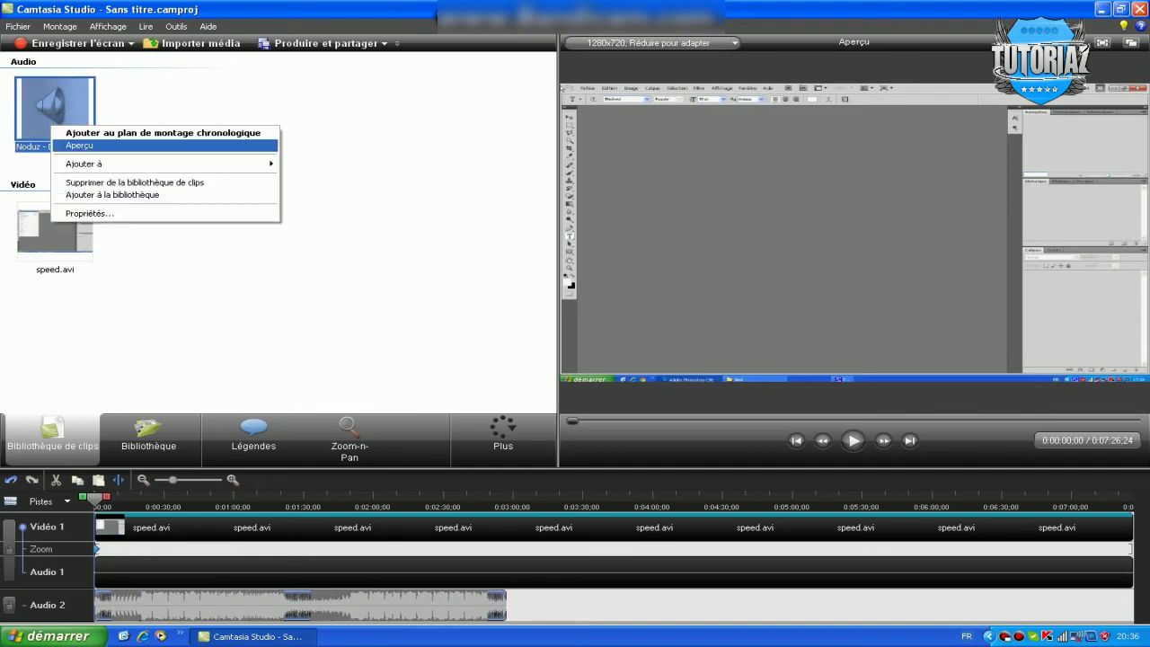
pyautogui.press('Escape')
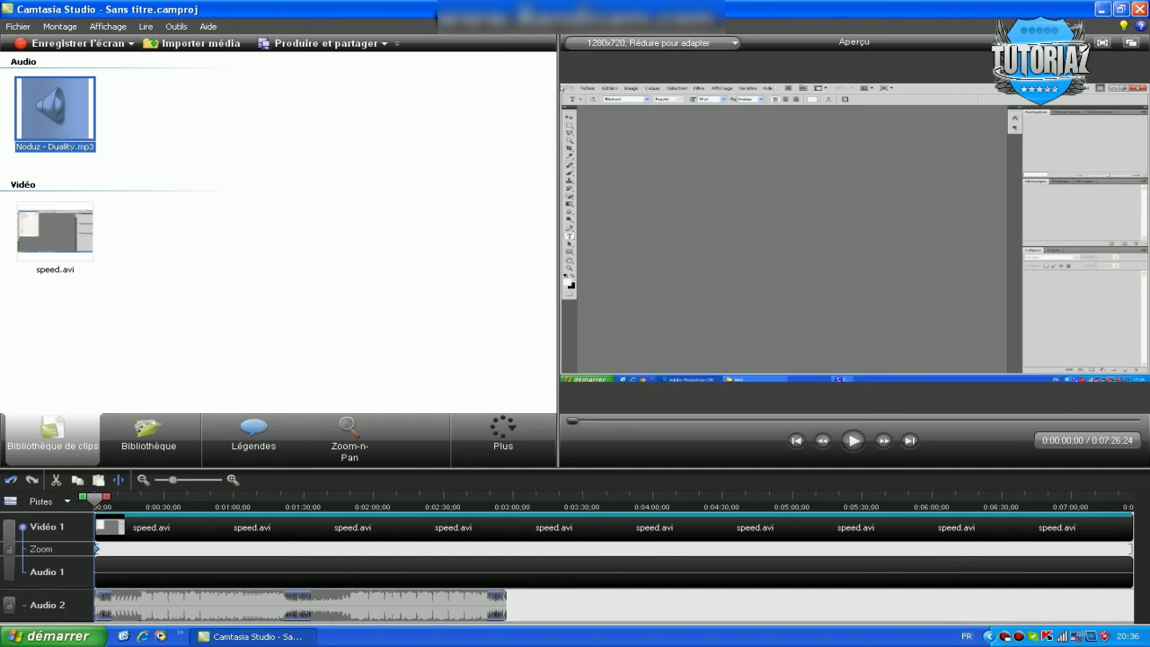
# - Try shifting the music clip on Audio 2 about one minute along the timeline, and move it back to the start
pyautogui.click(261, 564)
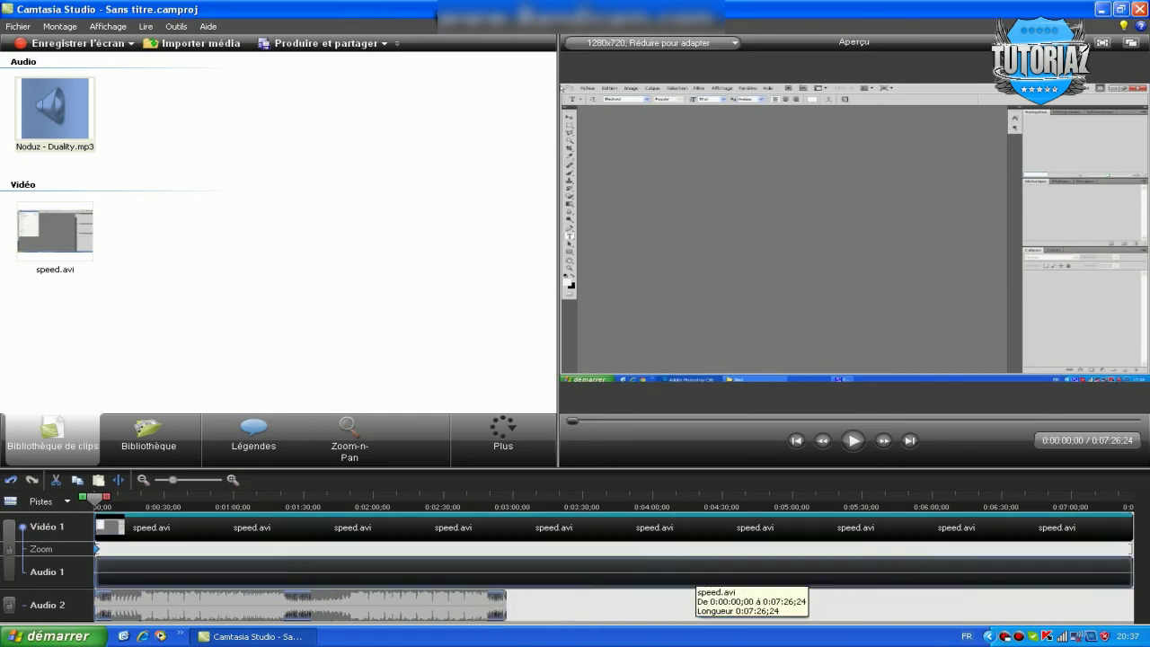
pyautogui.moveTo(458, 602); pyautogui.dragTo(615, 601)
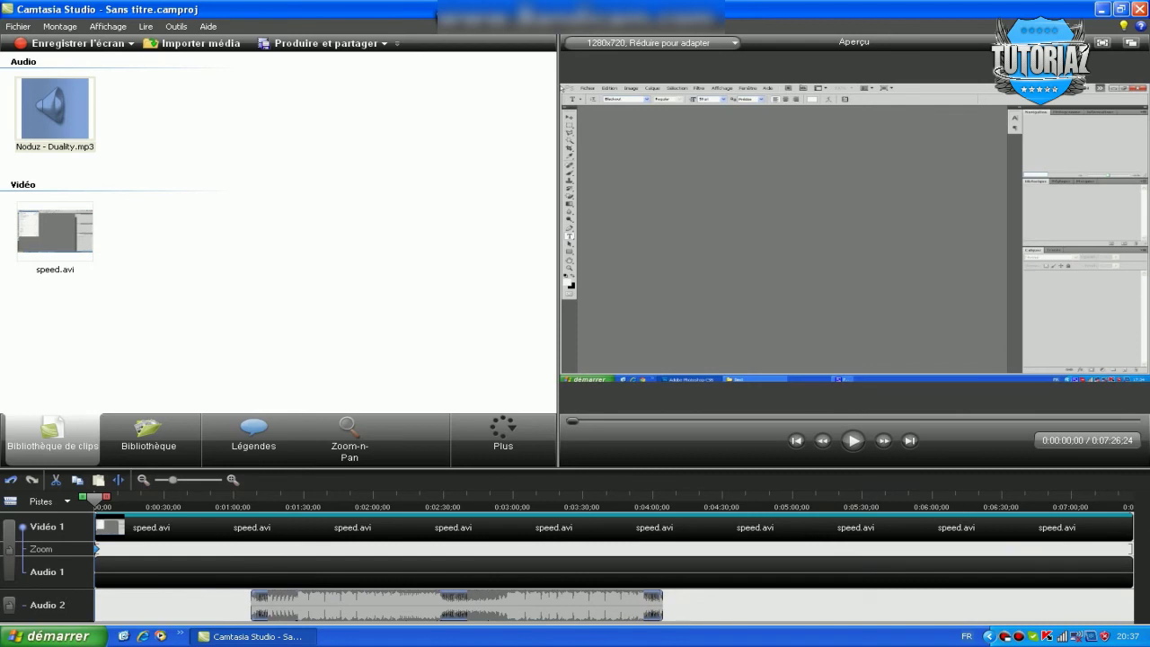
pyautogui.moveTo(548, 603); pyautogui.dragTo(305, 604)
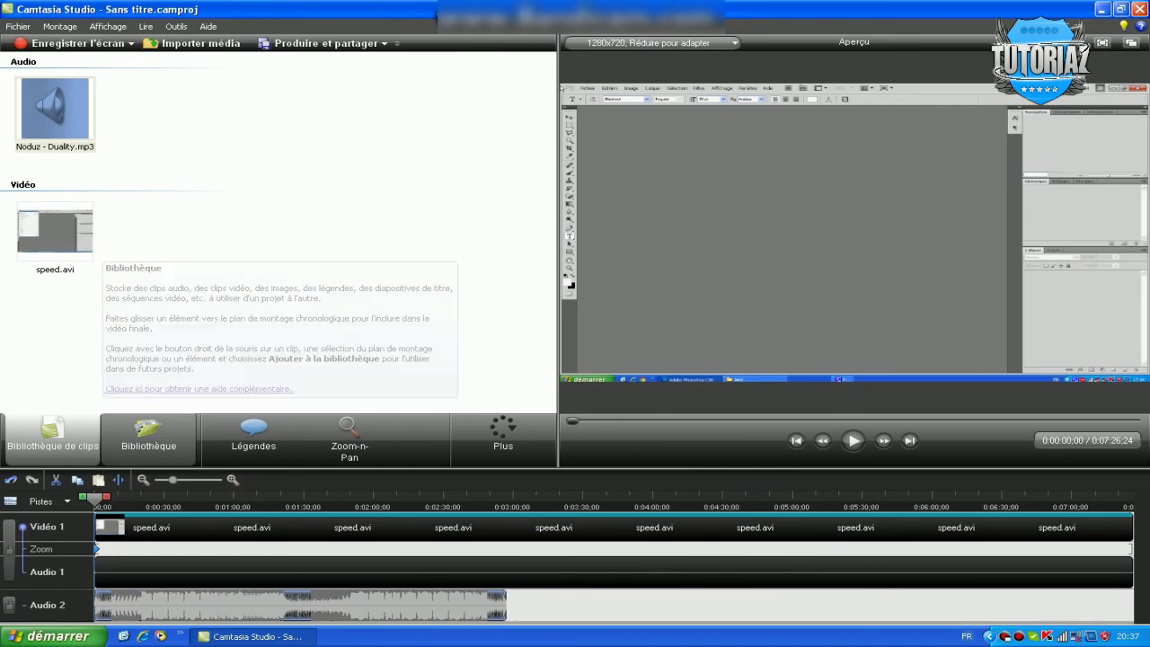
# - Show the audio editing options, look over the volume levels of Audio 1 and Audio 2, and minimize the project window
pyautogui.click(503, 436)
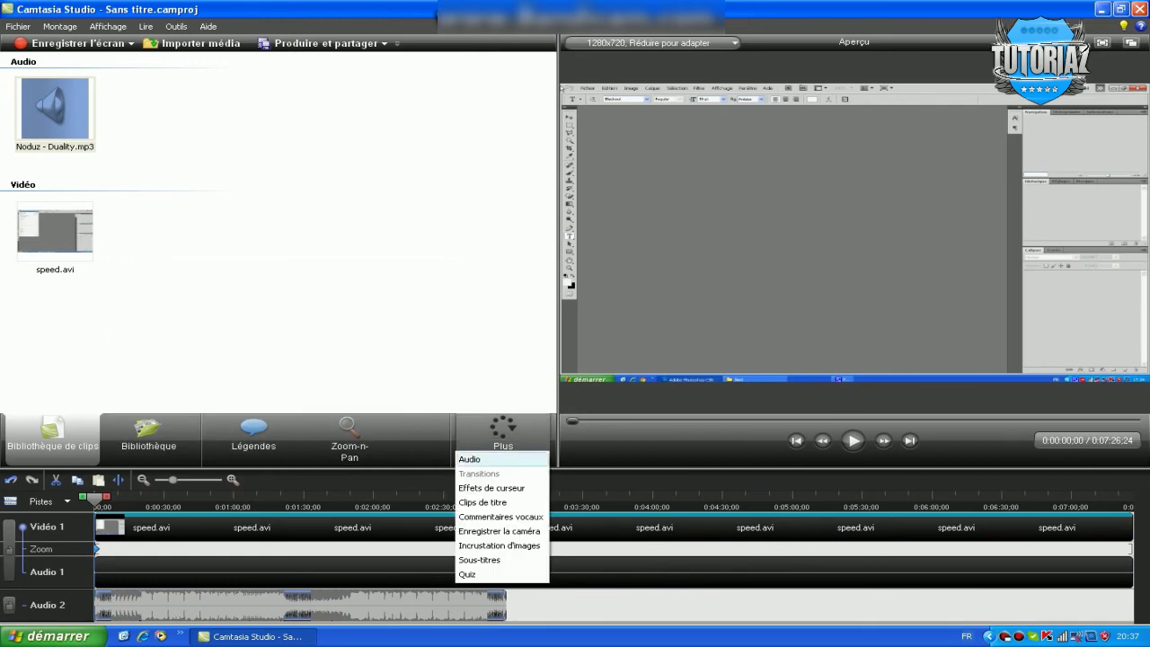
pyautogui.click(469, 459)
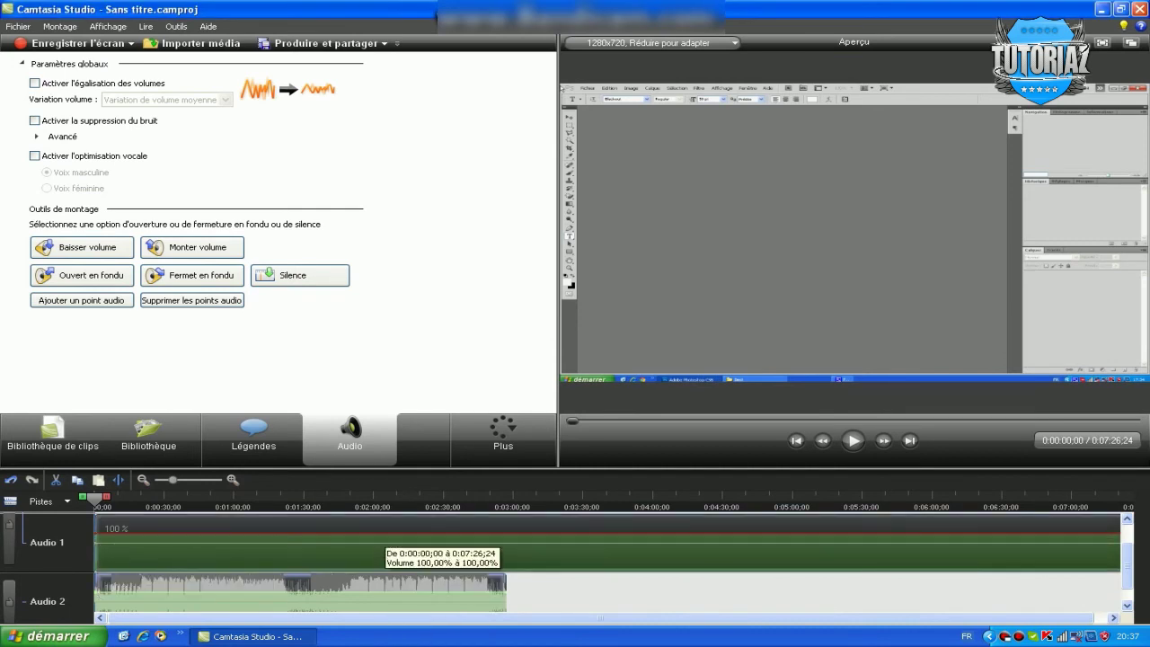
pyautogui.scroll(3, 305, 539)
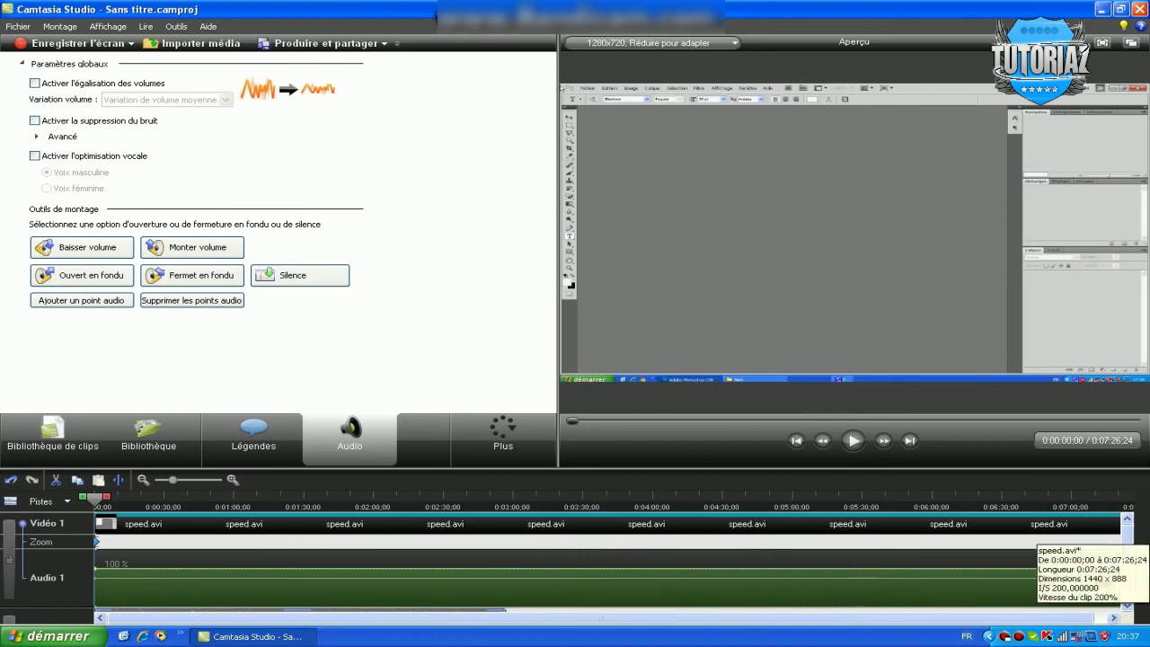
pyautogui.scroll(-3, 625, 557)
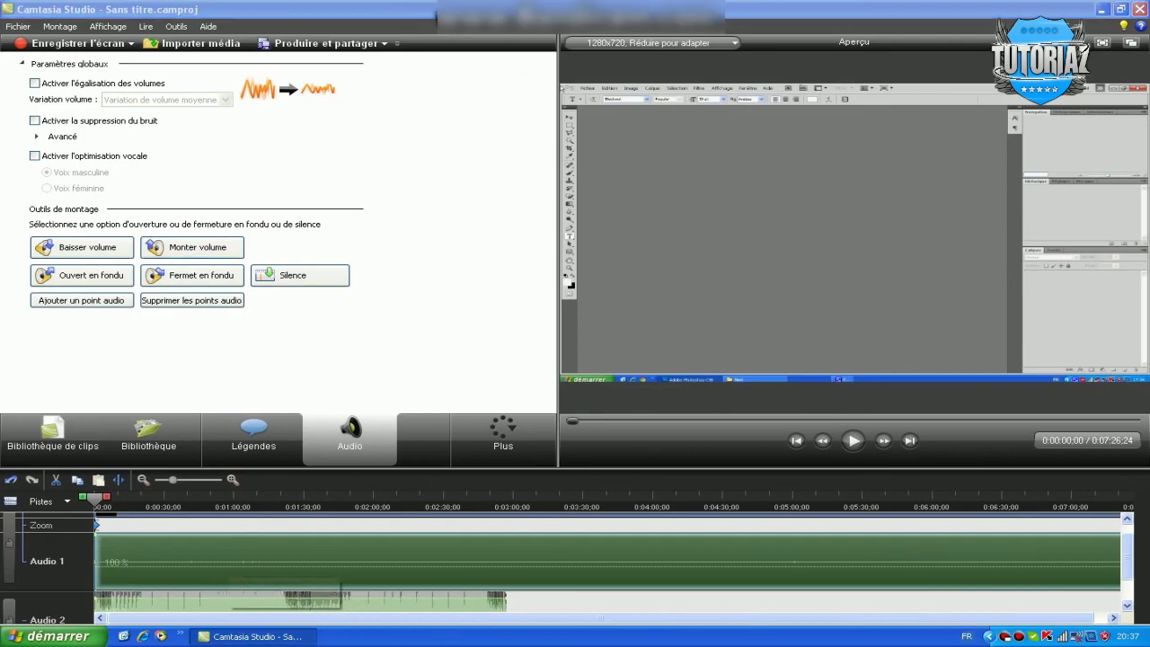
pyautogui.click(256, 635)
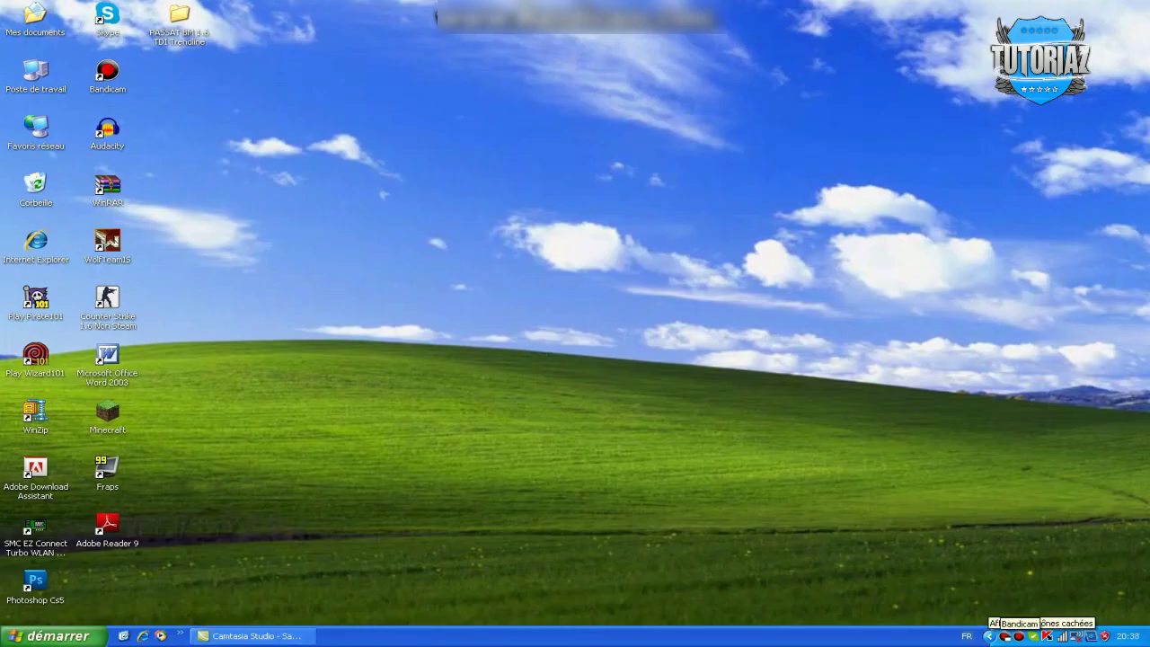